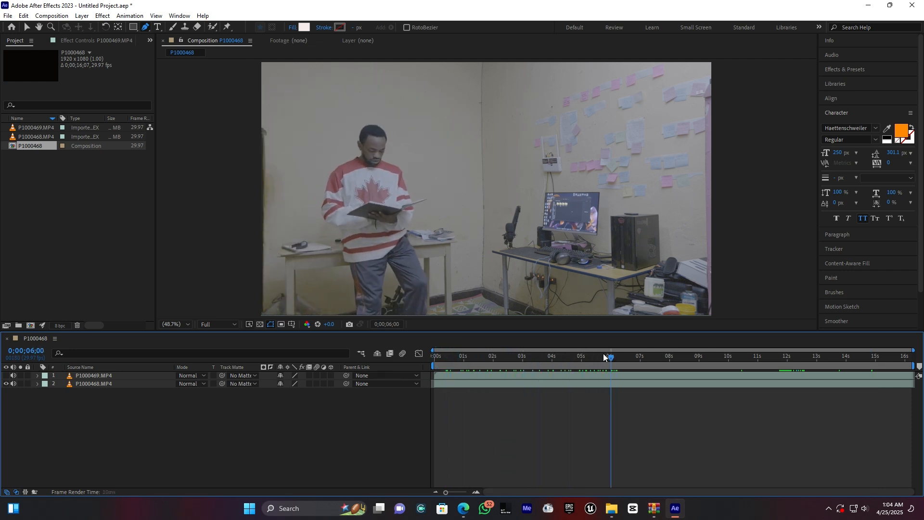
# Step: Make the P1000469.MP4 layer visible and lower its opacity to 51%
pyautogui.click(96, 376)
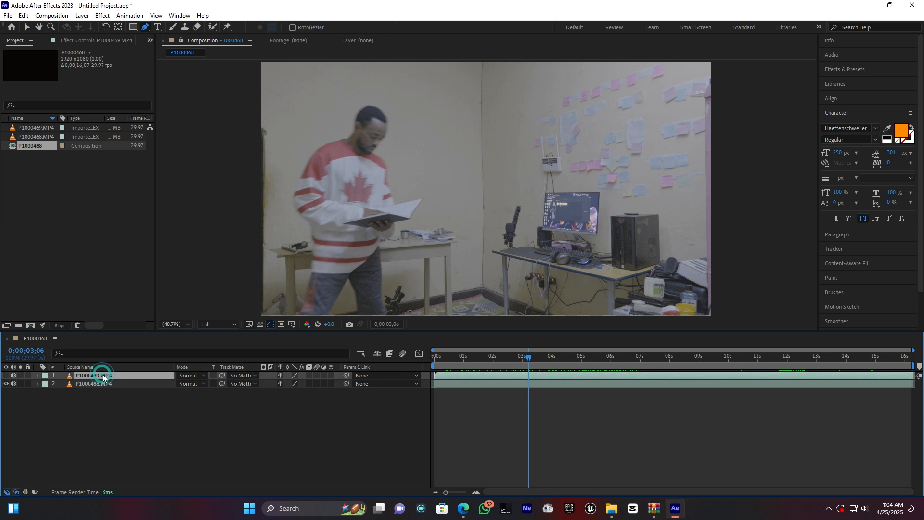
pyautogui.click(6, 375)
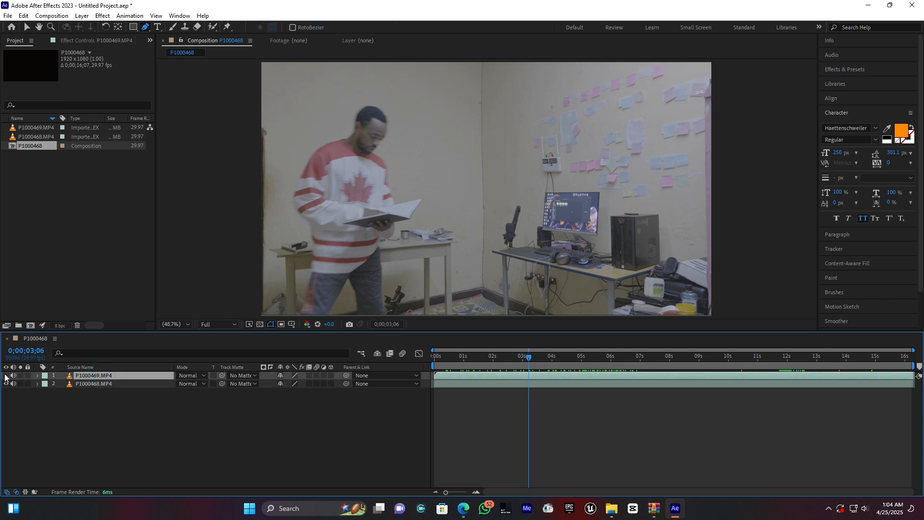
pyautogui.click(37, 376)
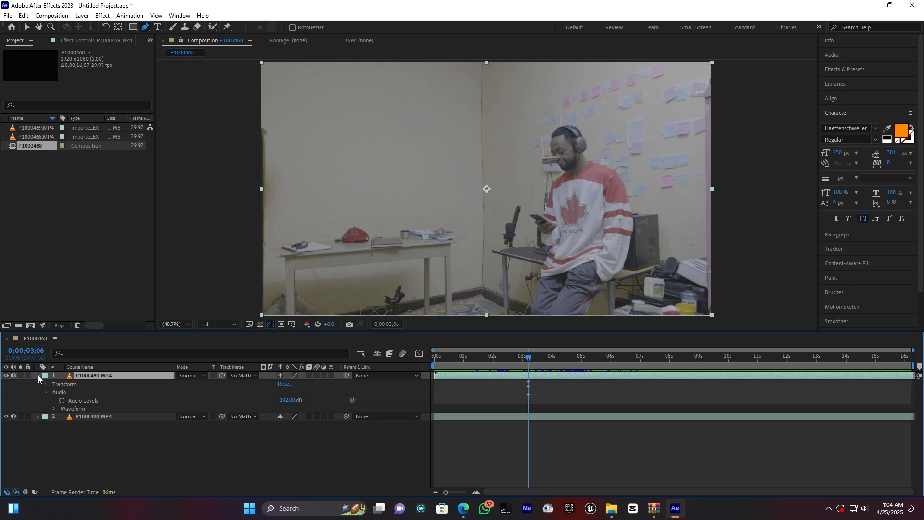
pyautogui.click(46, 385)
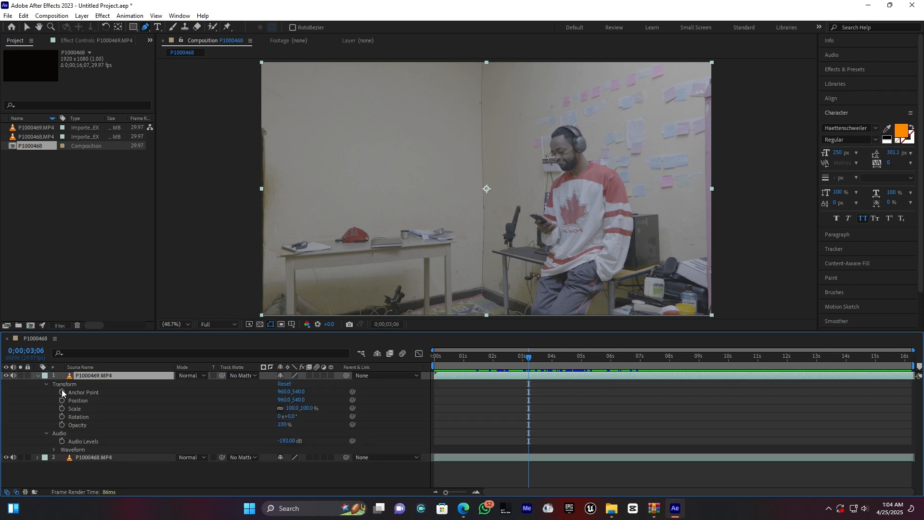
pyautogui.moveTo(284, 424); pyautogui.dragTo(270, 430)
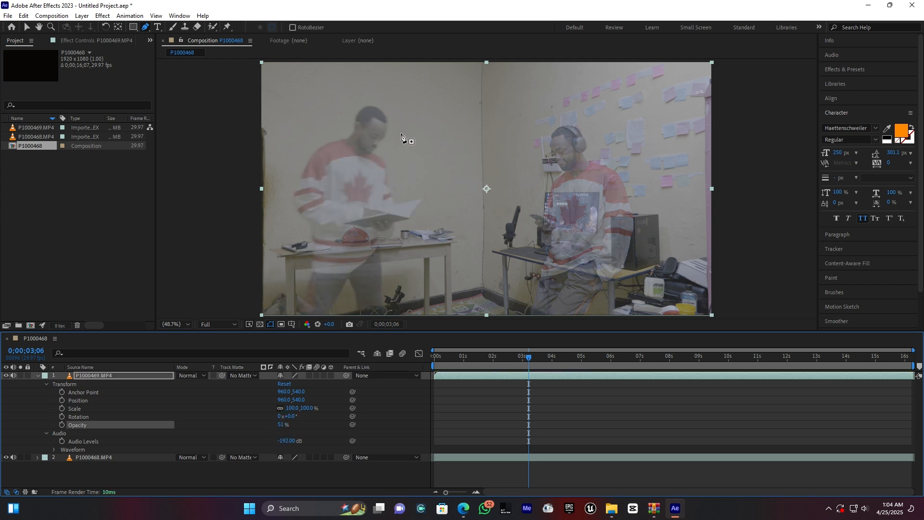
# Step: Play back the overlaid clips to examine where the walking figure crosses the man reading
pyautogui.moveTo(523, 361); pyautogui.dragTo(537, 359)
pyautogui.press('space')
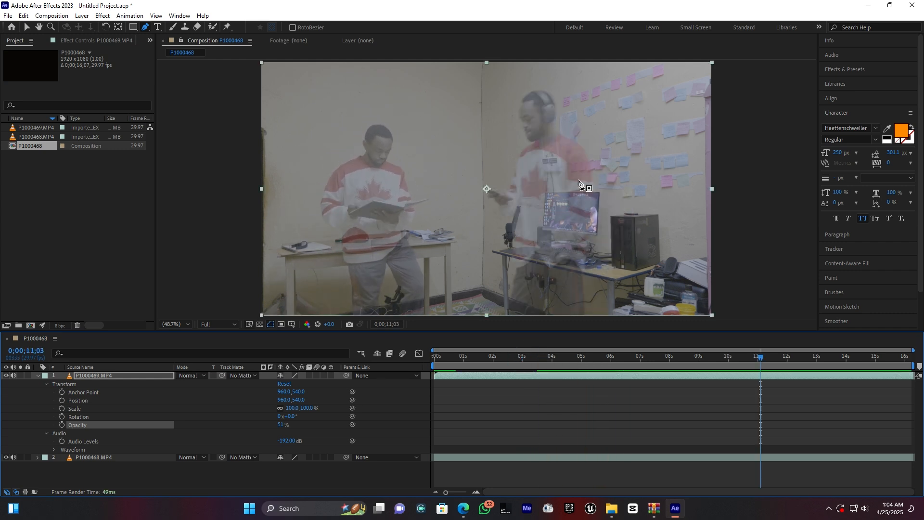
pyautogui.press('space')
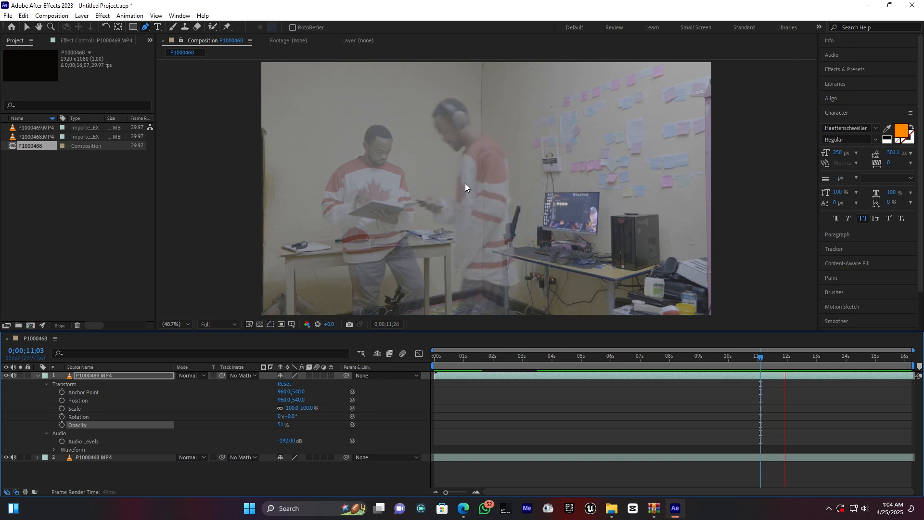
pyautogui.press('space')
pyautogui.press('space')
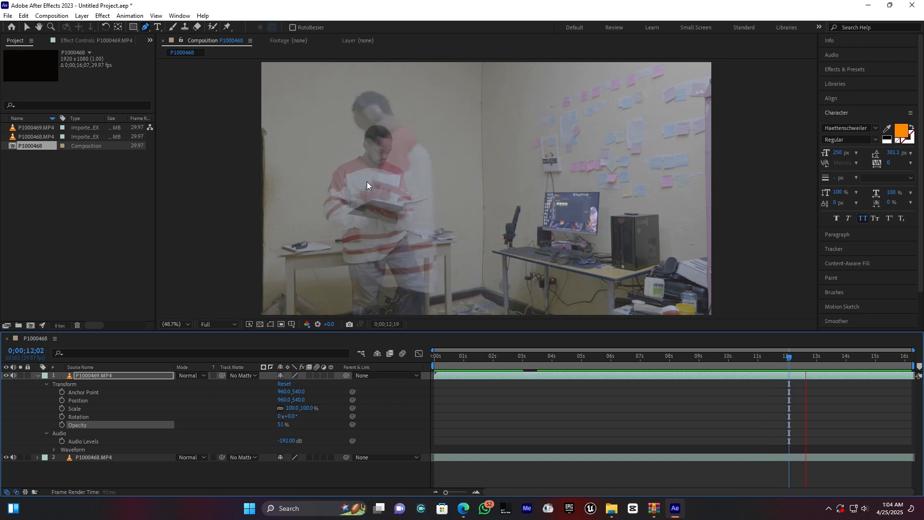
pyautogui.press('space')
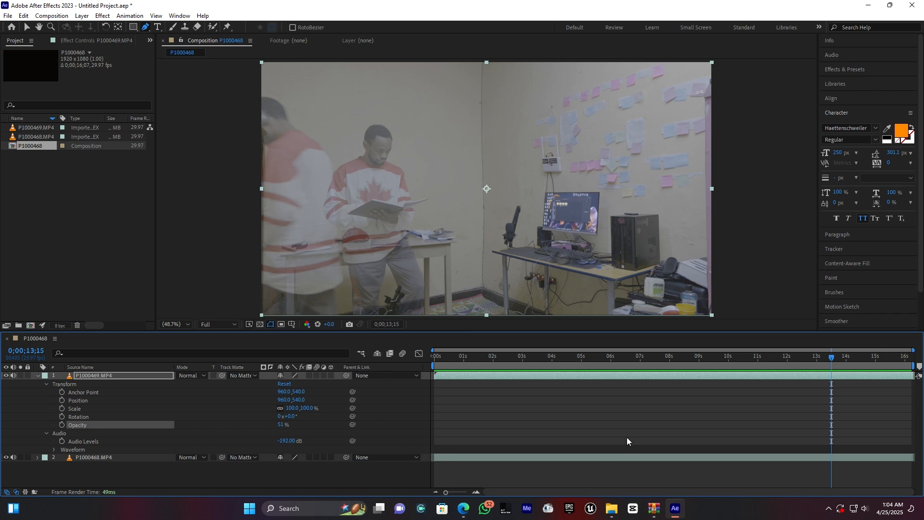
# Step: Split the P1000469.MP4 layer at 0;00;11;22, just before the walking figure reaches the man reading
pyautogui.moveTo(824, 359)
pyautogui.mouseDown()
pyautogui.moveTo(784, 359)
pyautogui.moveTo(818, 360)
pyautogui.mouseUp()
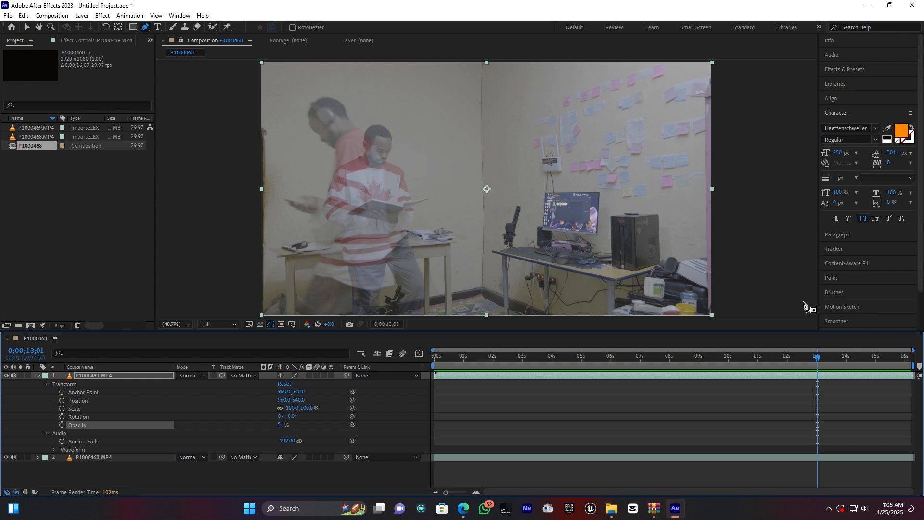
pyautogui.moveTo(817, 362); pyautogui.dragTo(769, 362)
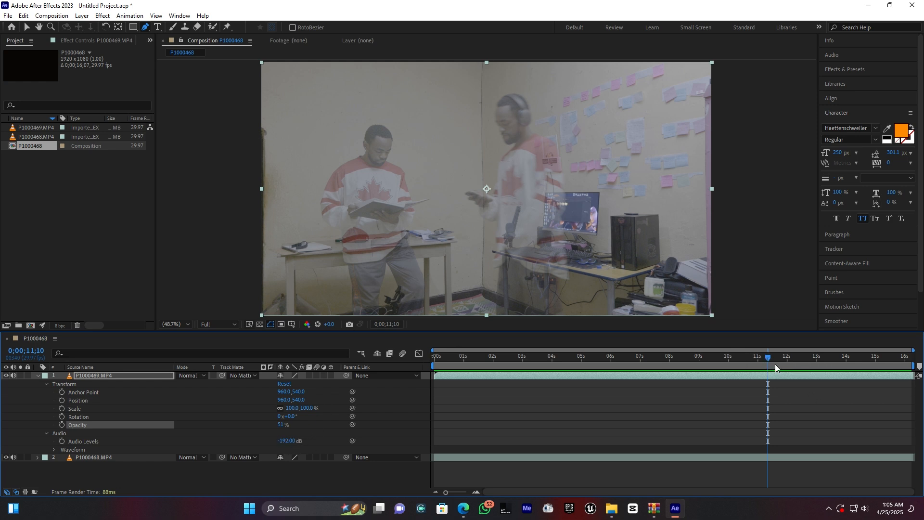
pyautogui.moveTo(769, 359); pyautogui.dragTo(785, 362)
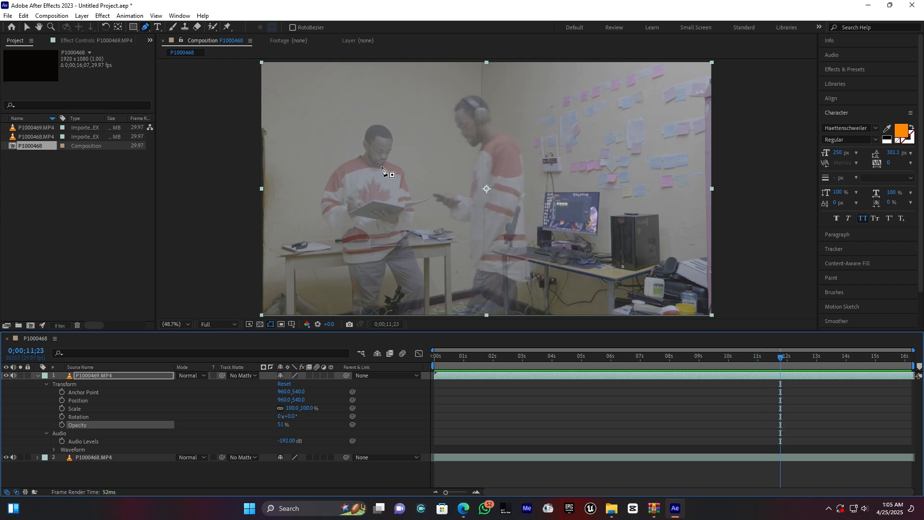
pyautogui.moveTo(781, 358); pyautogui.dragTo(780, 361)
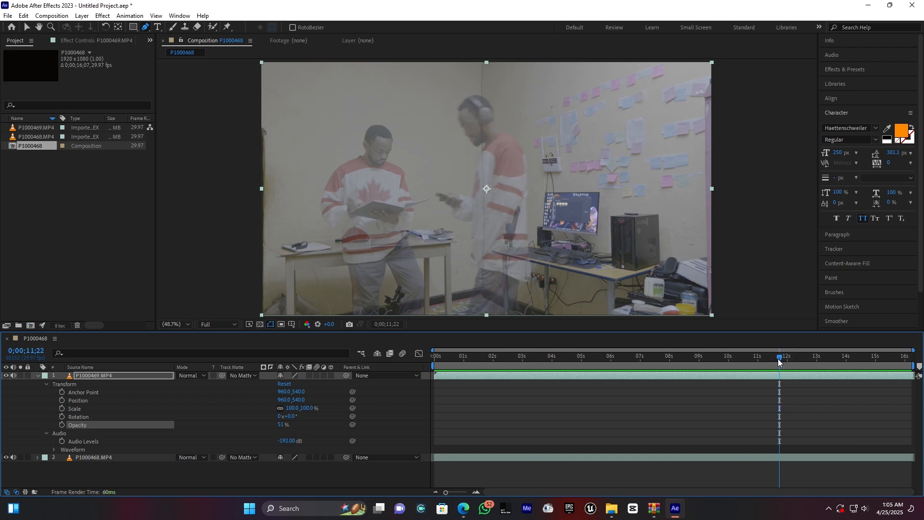
pyautogui.click(774, 379)
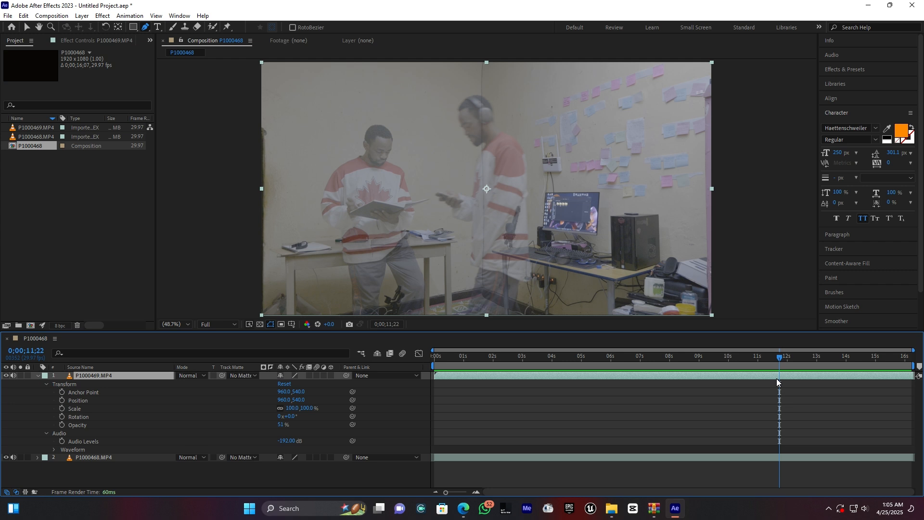
pyautogui.hotkey('ctrl', 'shift', 'd')
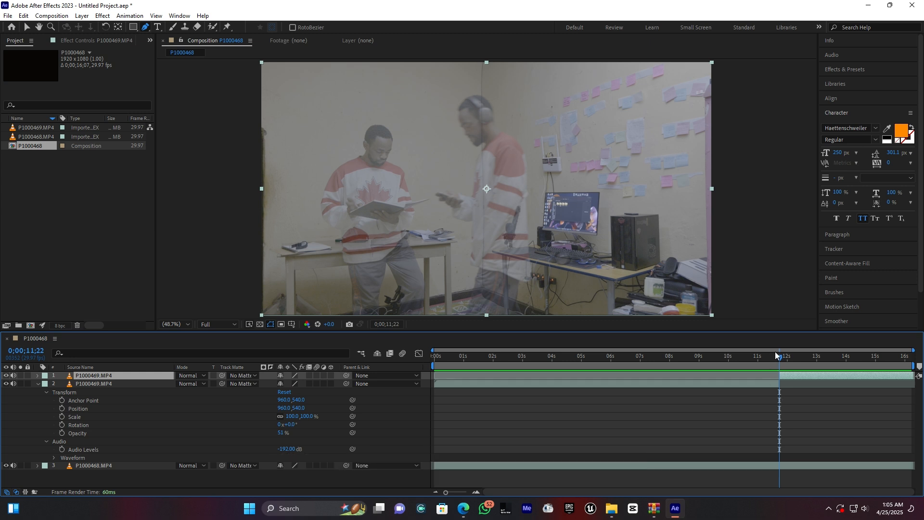
# Step: At 0;00;11;14, draw a closed Pen mask on the earlier P1000469.MP4 segment, enclosing the walking figure and the right part of the frame
pyautogui.moveTo(778, 356); pyautogui.dragTo(771, 358)
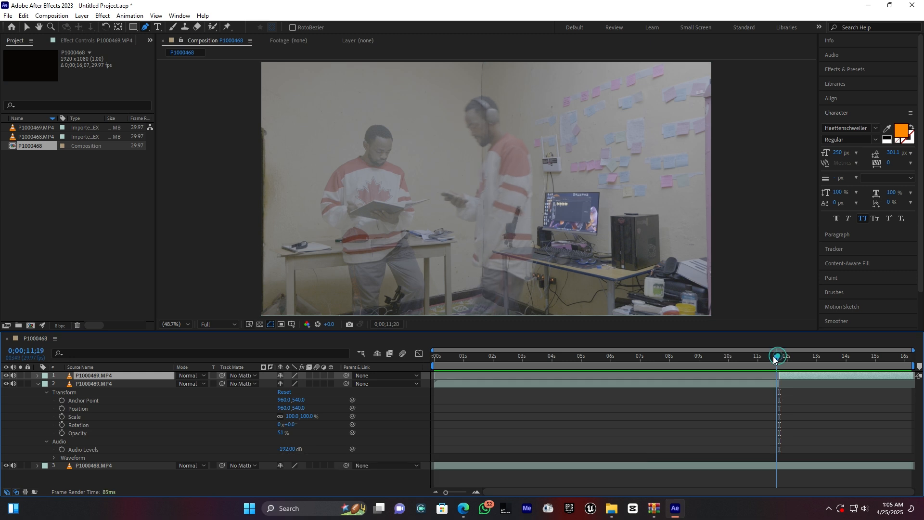
pyautogui.click(752, 384)
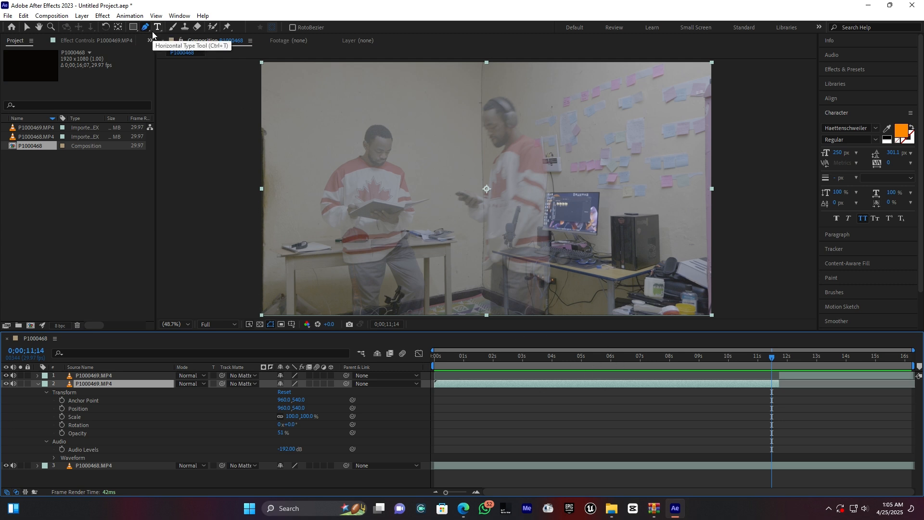
pyautogui.click(430, 68)
pyautogui.click(435, 174)
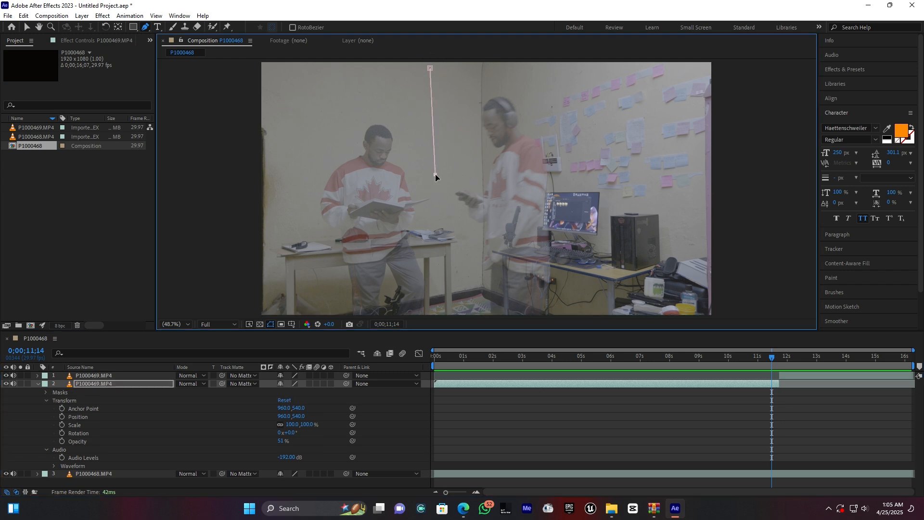
pyautogui.click(437, 263)
pyautogui.click(439, 293)
pyautogui.moveTo(439, 294); pyautogui.dragTo(440, 329)
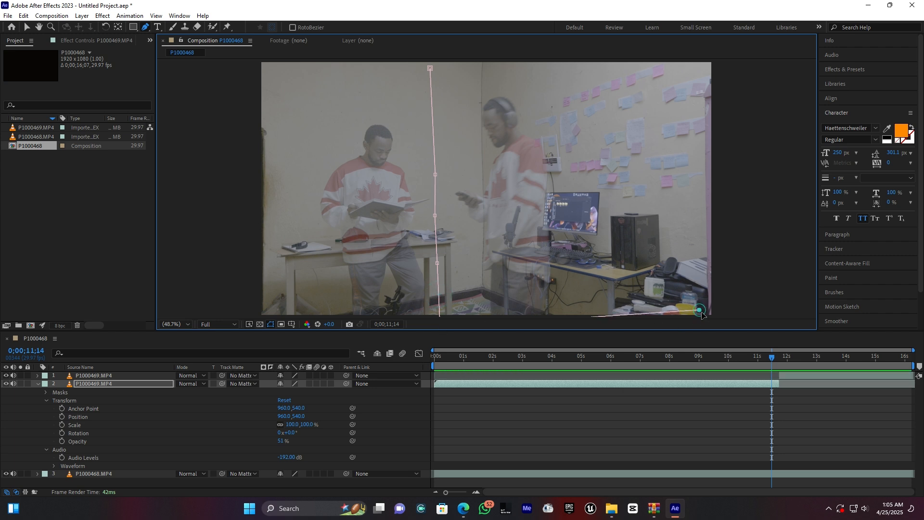
pyautogui.click(719, 62)
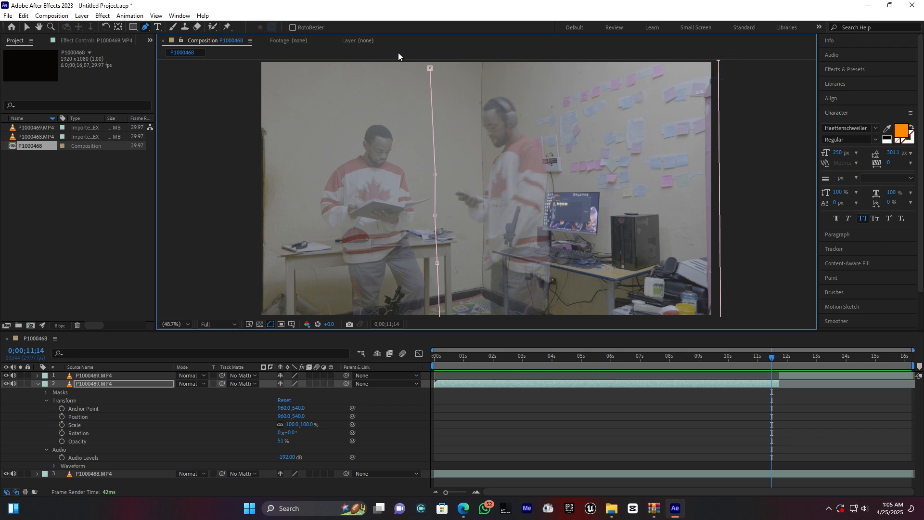
pyautogui.click(429, 68)
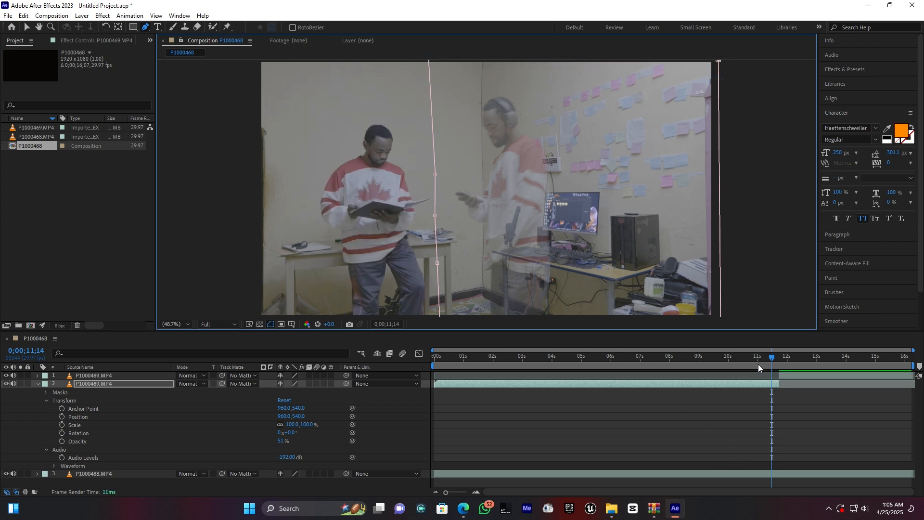
# Step: Play the composition from 0;00;09;28 to check the masked segment up to and past the split
pyautogui.click(727, 357)
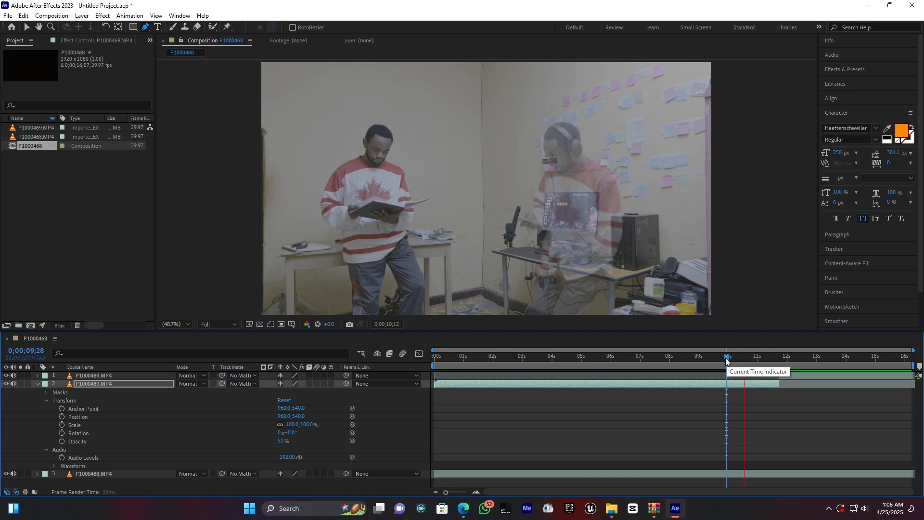
pyautogui.press('space')
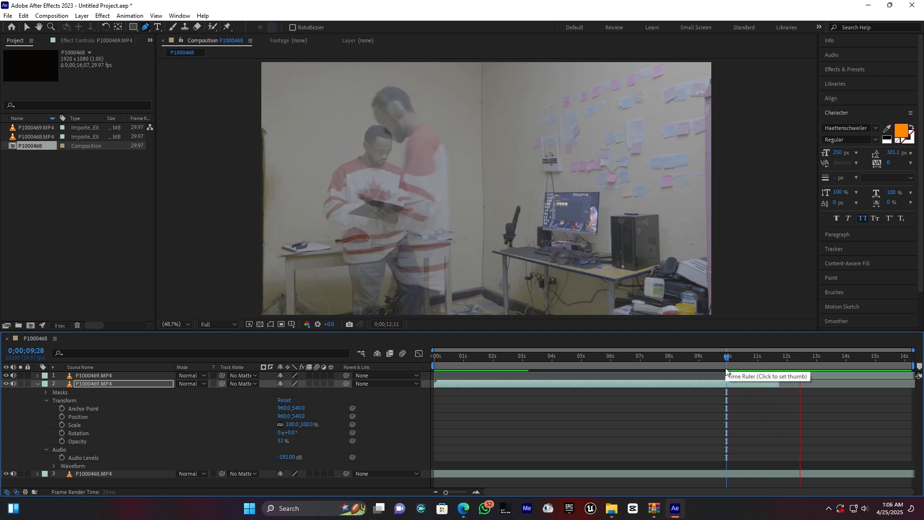
pyautogui.click(767, 357)
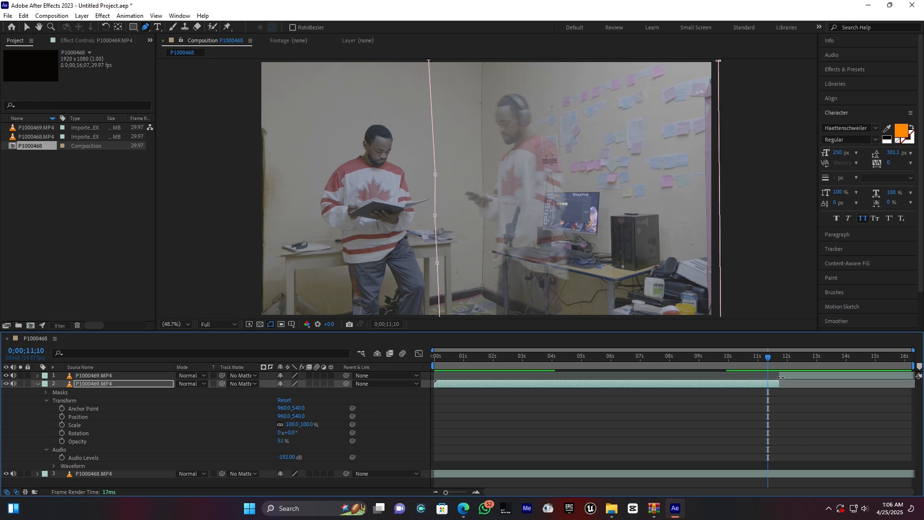
# Step: Trim the start of the later P1000469.MP4 segment to 0;00;13;22, once the walking figure has passed the man reading
pyautogui.moveTo(781, 377); pyautogui.dragTo(821, 376)
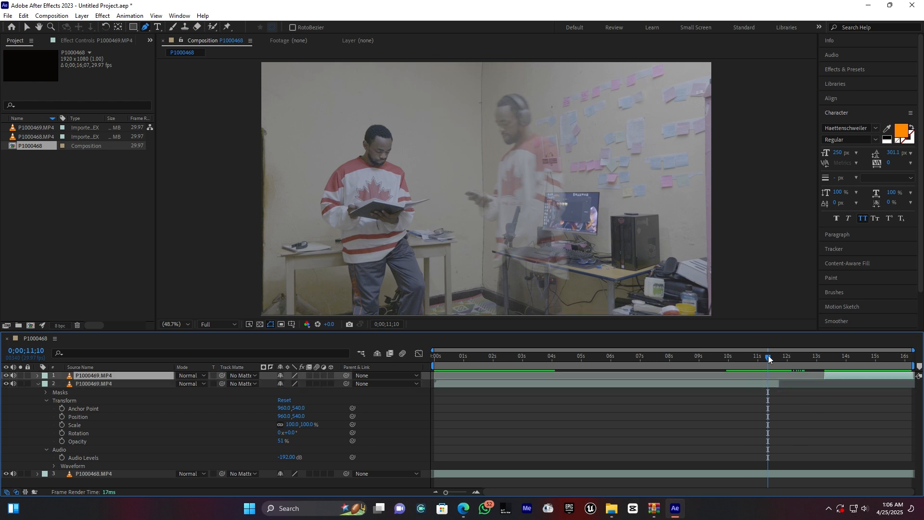
pyautogui.moveTo(778, 357); pyautogui.dragTo(834, 358)
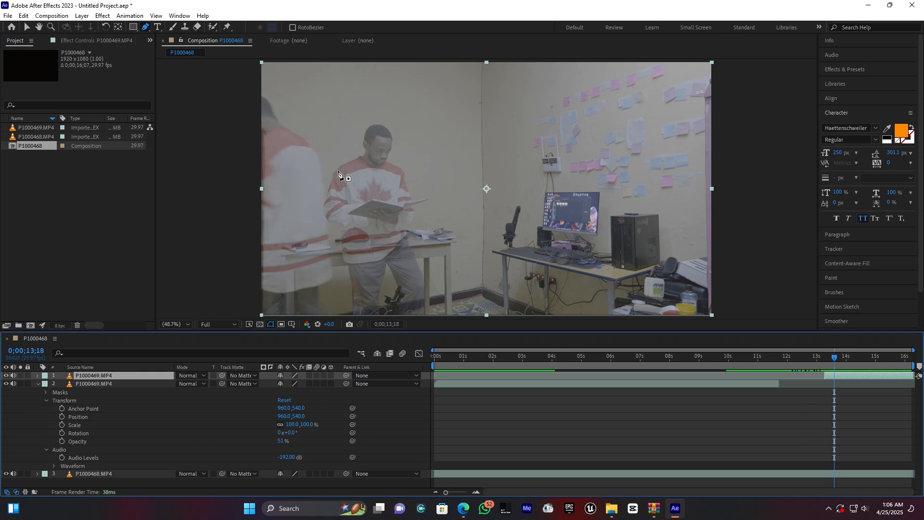
pyautogui.moveTo(834, 362); pyautogui.dragTo(838, 359)
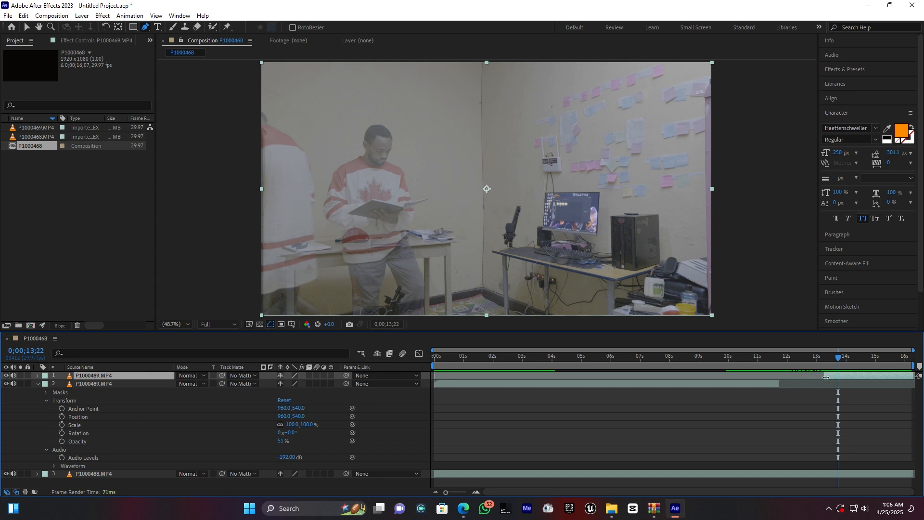
pyautogui.moveTo(828, 378); pyautogui.dragTo(838, 377)
# Step: At 0;00;13;23, draw a closed Pen mask on the later P1000469.MP4 segment around the figure leaving at the frame's left edge
pyautogui.click(840, 359)
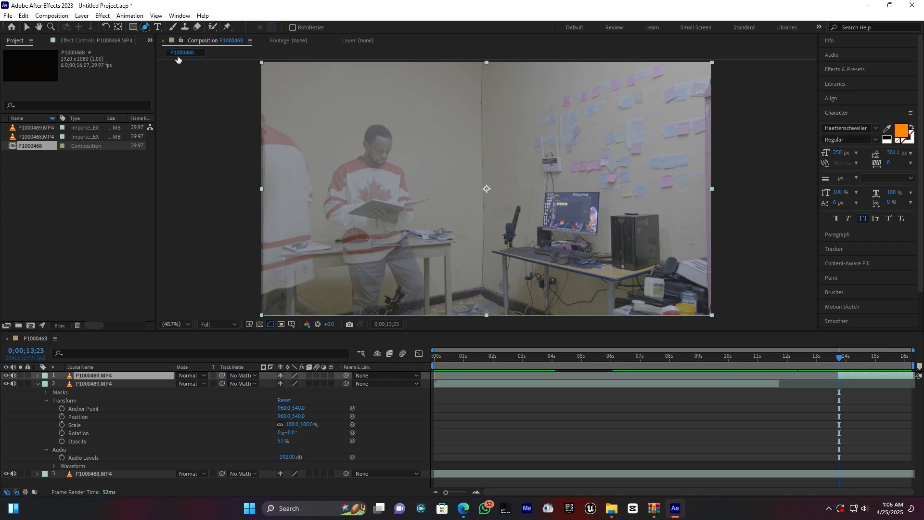
pyautogui.click(319, 78)
pyautogui.click(322, 191)
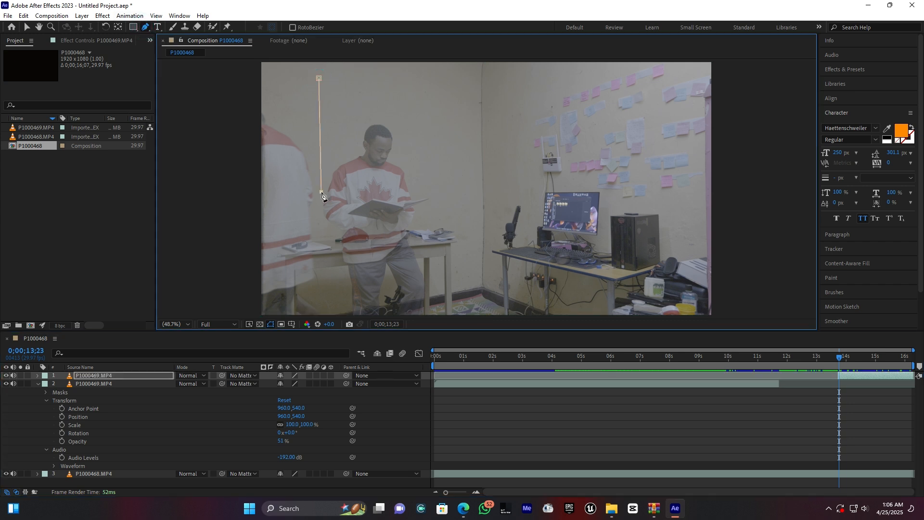
pyautogui.click(319, 243)
pyautogui.click(322, 298)
pyautogui.moveTo(321, 298); pyautogui.dragTo(321, 322)
pyautogui.click(245, 312)
pyautogui.click(241, 78)
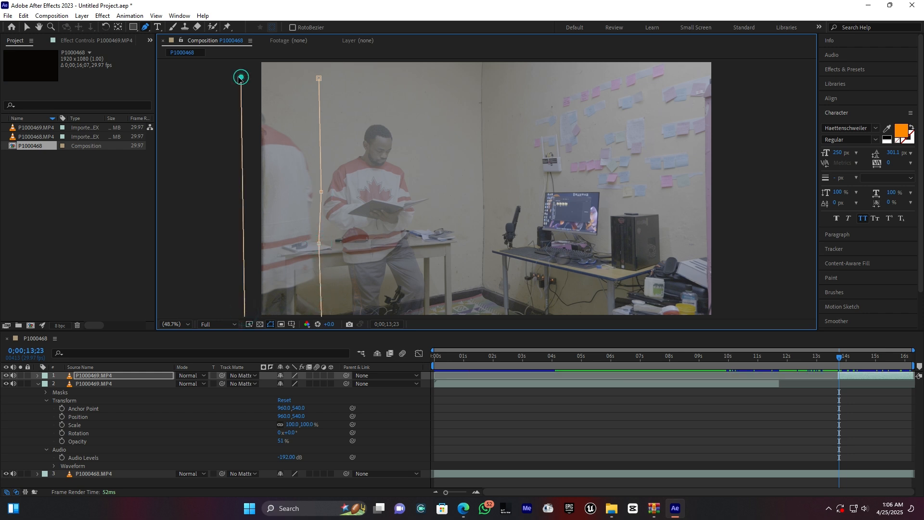
pyautogui.moveTo(241, 77); pyautogui.dragTo(241, 58)
pyautogui.click(315, 61)
pyautogui.click(319, 78)
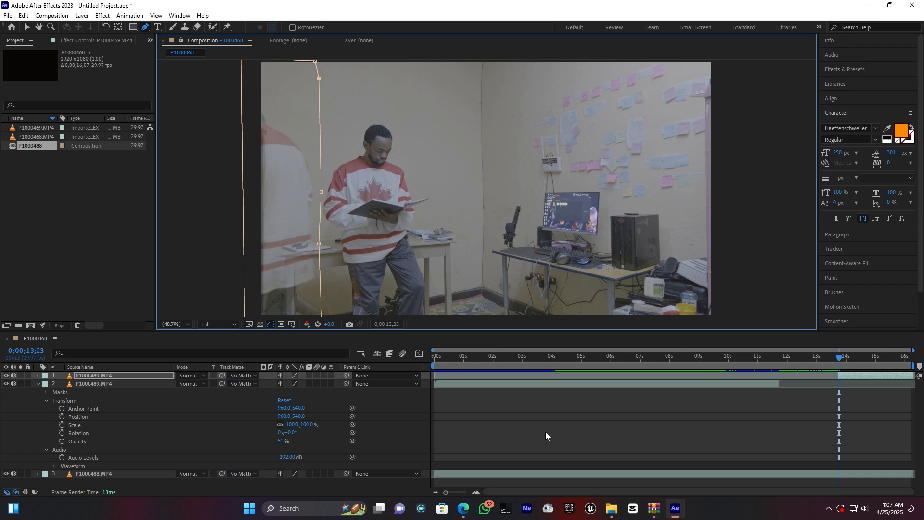
pyautogui.click(587, 425)
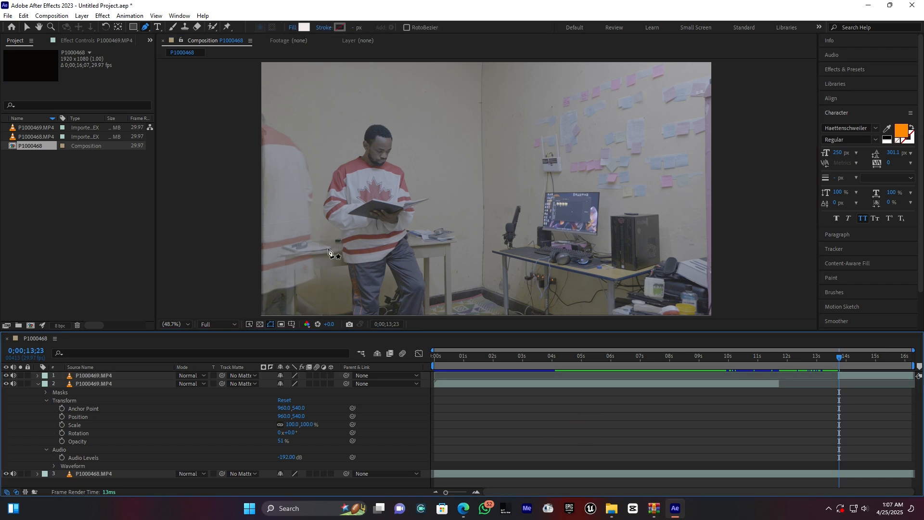
# Step: Set the Mask Feather of Mask 1 on the later P1000469.MP4 segment to 31 pixels
pyautogui.click(851, 376)
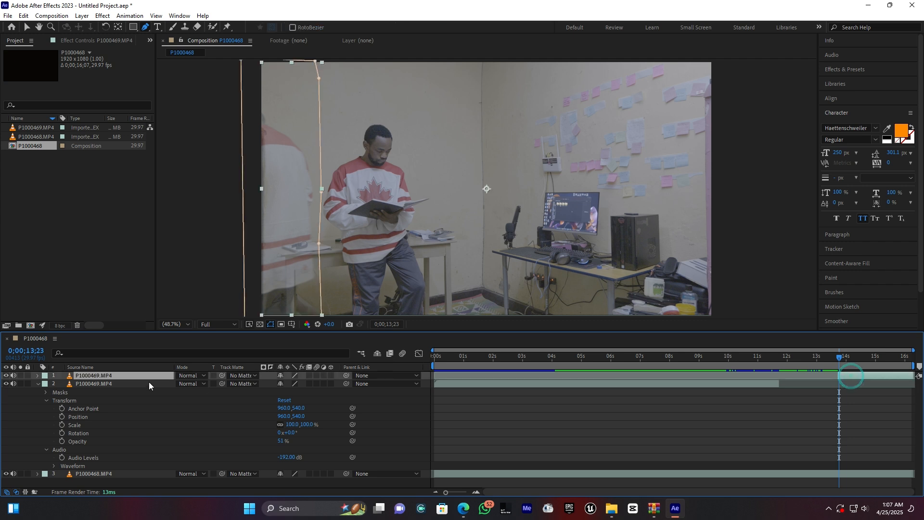
pyautogui.click(36, 376)
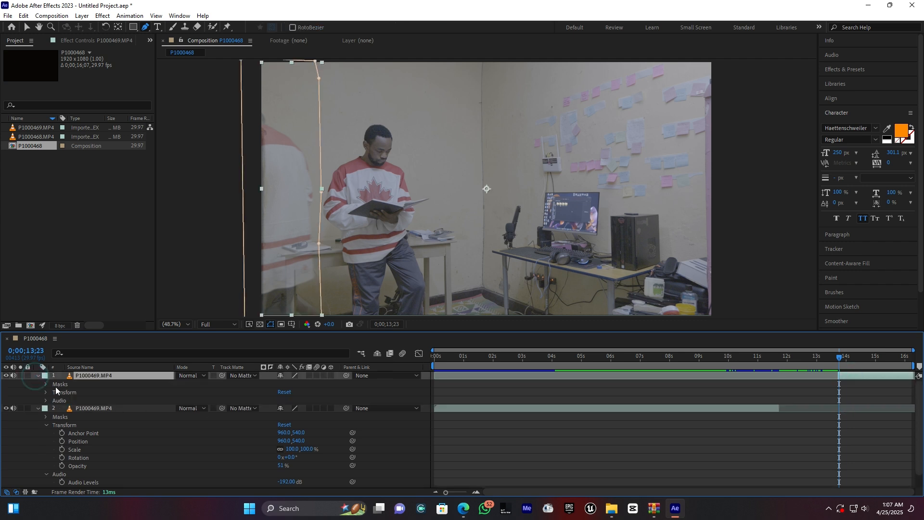
pyautogui.click(46, 384)
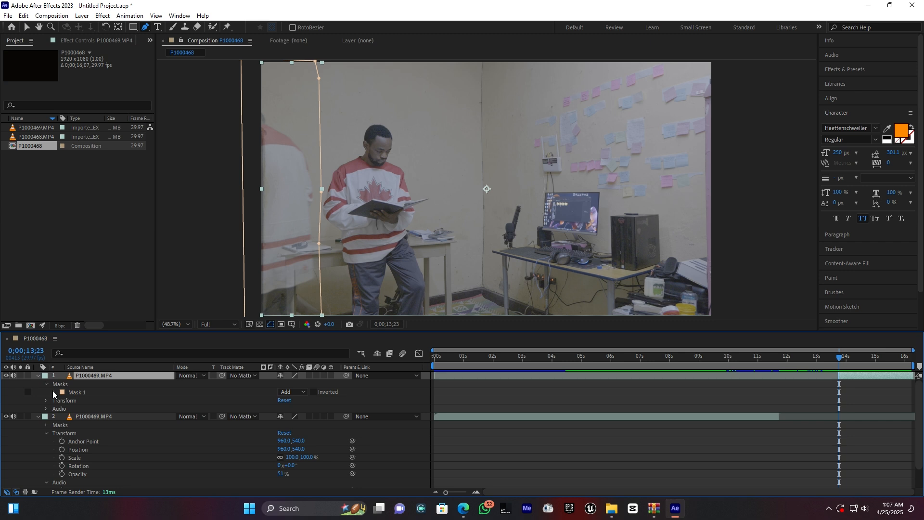
pyautogui.click(54, 393)
pyautogui.click(291, 408)
pyautogui.moveTo(298, 408); pyautogui.dragTo(308, 408)
pyautogui.click(590, 401)
# Step: Play and scrub the composition between about 0;00;12;07 and 0;00;14;08 to check the gap and the feathered mask on the later segment
pyautogui.press('space')
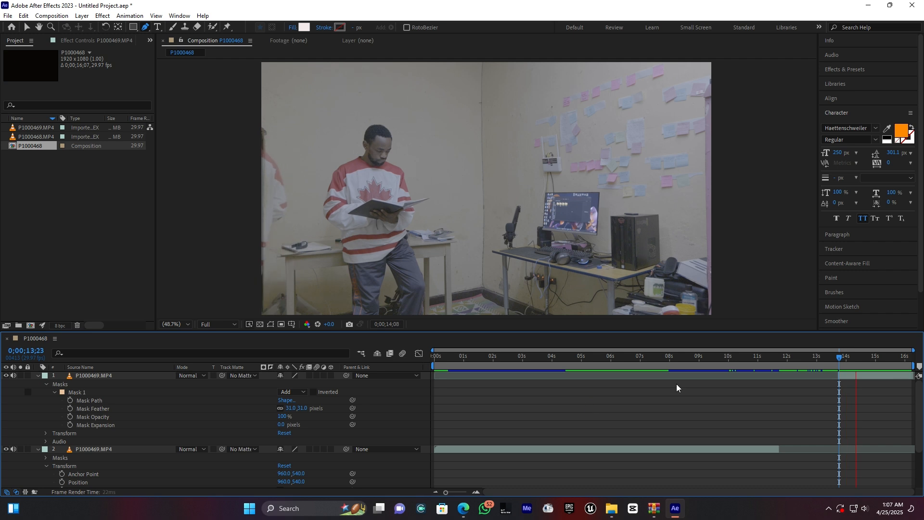
pyautogui.moveTo(793, 356); pyautogui.dragTo(738, 355)
pyautogui.press('space')
pyautogui.press('space')
pyautogui.press('space')
pyautogui.press('space')
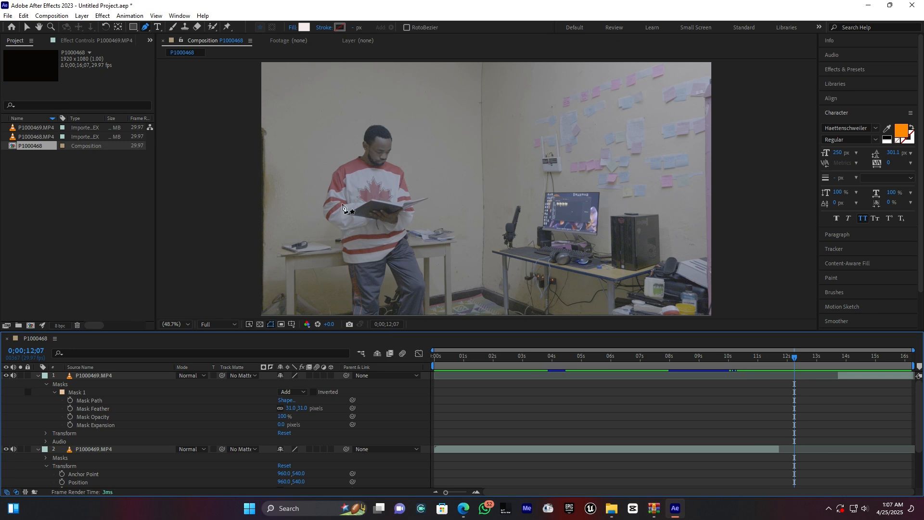
pyautogui.press('space')
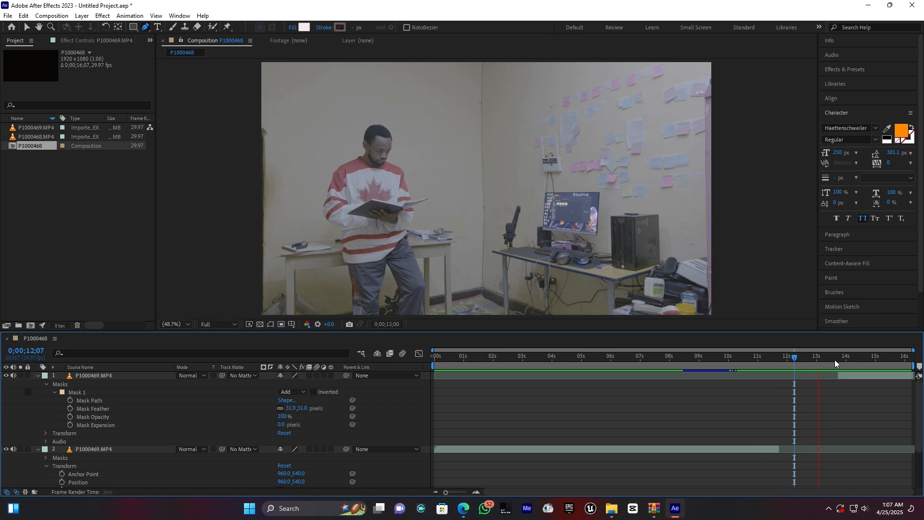
pyautogui.press('space')
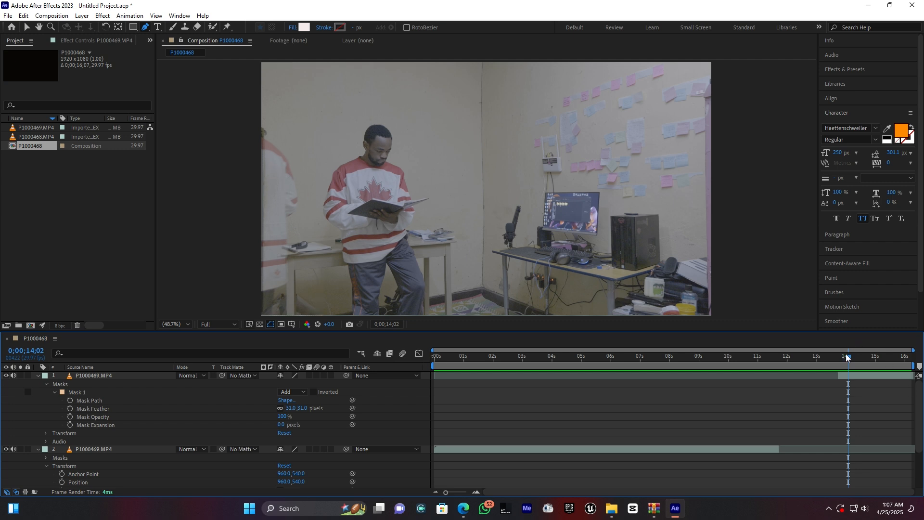
pyautogui.moveTo(847, 356); pyautogui.dragTo(829, 359)
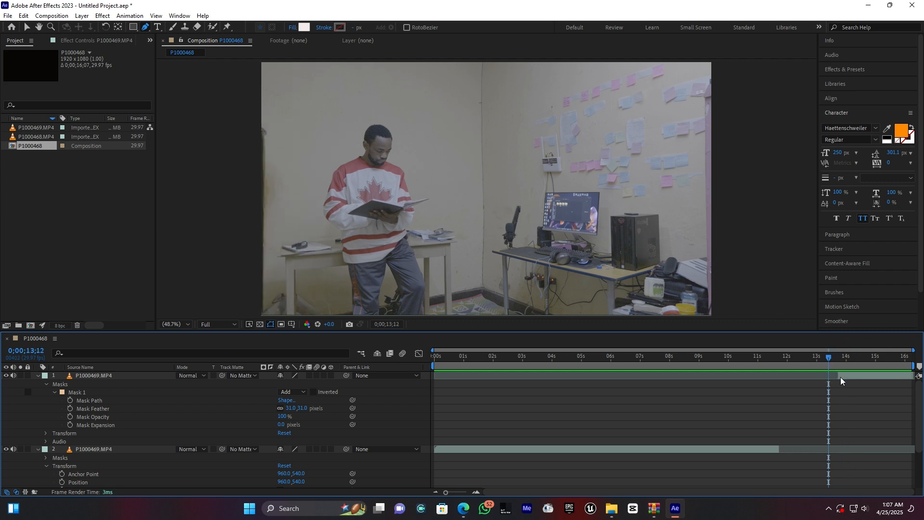
# Step: Duplicate the later P1000469.MP4 segment and roughly trim the copy's start and end to span the gap between the two masked segments
pyautogui.click(841, 382)
pyautogui.click(845, 357)
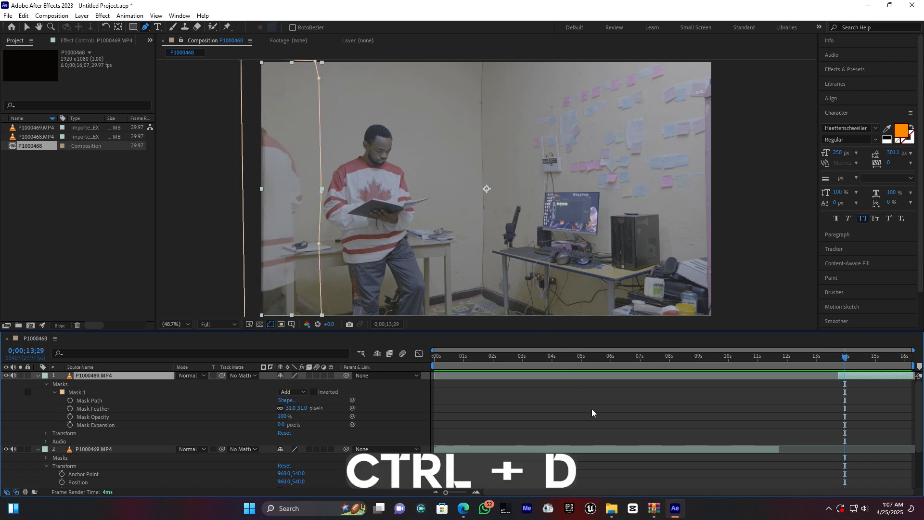
pyautogui.hotkey('ctrl', 'd')
pyautogui.moveTo(836, 376); pyautogui.dragTo(786, 376)
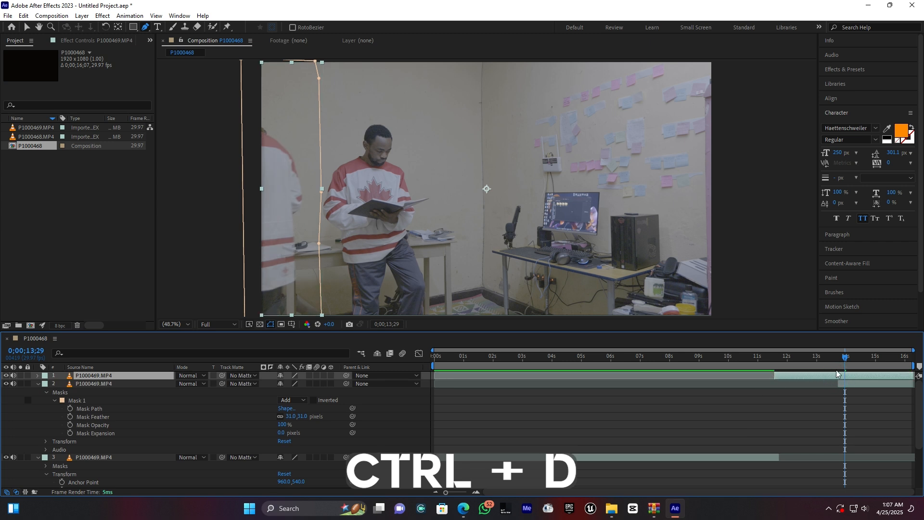
pyautogui.moveTo(892, 375); pyautogui.dragTo(796, 355)
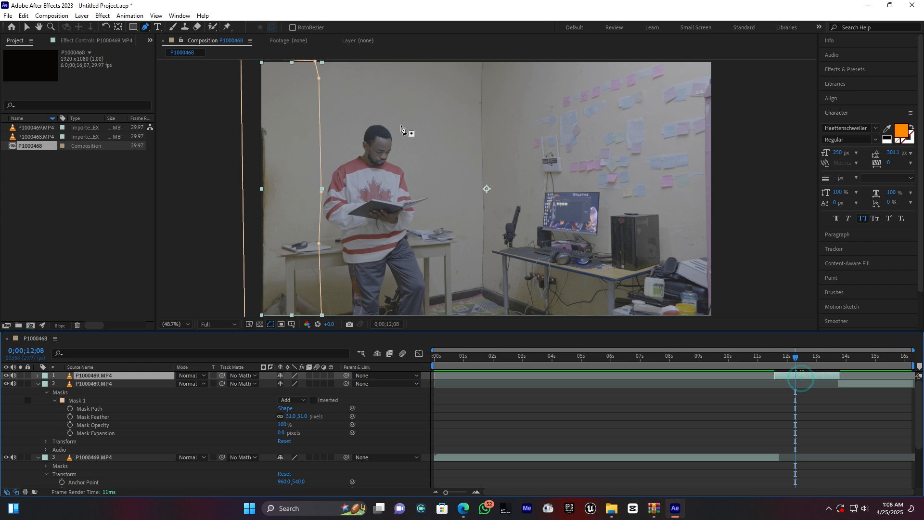
# Step: Delete the masks from the duplicated middle P1000469.MP4 segment
pyautogui.click(38, 375)
pyautogui.click(57, 385)
pyautogui.press('Delete')
# Step: Trim the start of the middle segment to 0;00;11;22, where the earlier masked segment ends
pyautogui.moveTo(794, 358)
pyautogui.mouseDown()
pyautogui.moveTo(768, 364)
pyautogui.moveTo(781, 368)
pyautogui.mouseUp()
pyautogui.moveTo(445, 496); pyautogui.dragTo(465, 496)
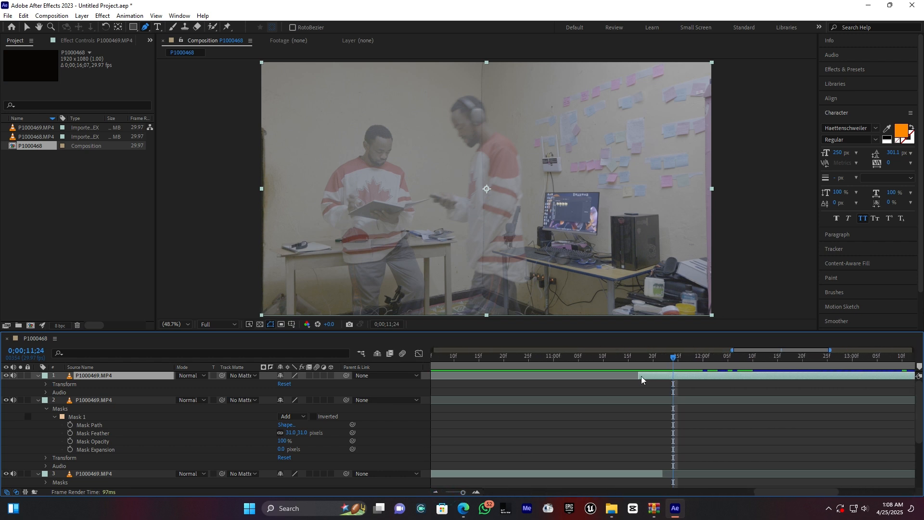
pyautogui.moveTo(639, 376); pyautogui.dragTo(663, 361)
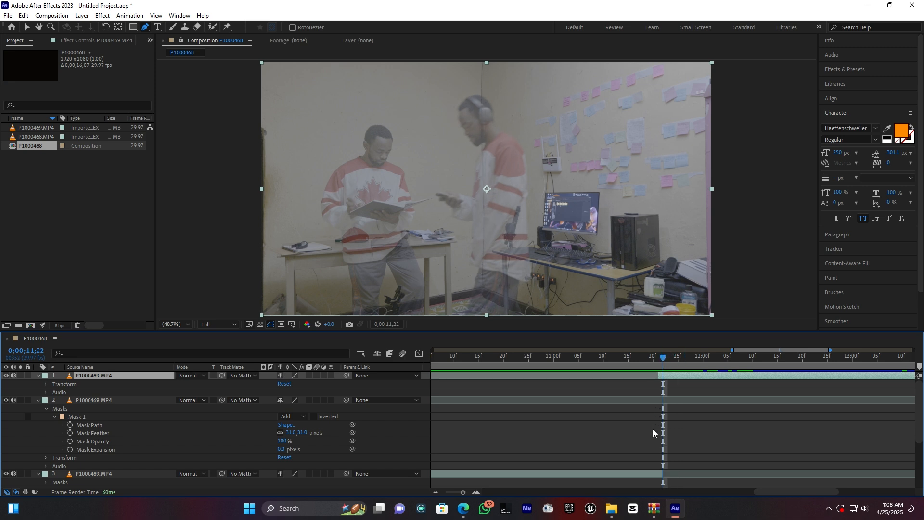
pyautogui.moveTo(653, 475); pyautogui.dragTo(656, 475)
pyautogui.moveTo(659, 376); pyautogui.dragTo(664, 379)
# Step: Trim the end of the middle segment to meet the start of the later masked segment at 0;00;13;22
pyautogui.moveTo(464, 492); pyautogui.dragTo(455, 492)
pyautogui.moveTo(721, 366); pyautogui.dragTo(779, 360)
pyautogui.moveTo(455, 490); pyautogui.dragTo(466, 493)
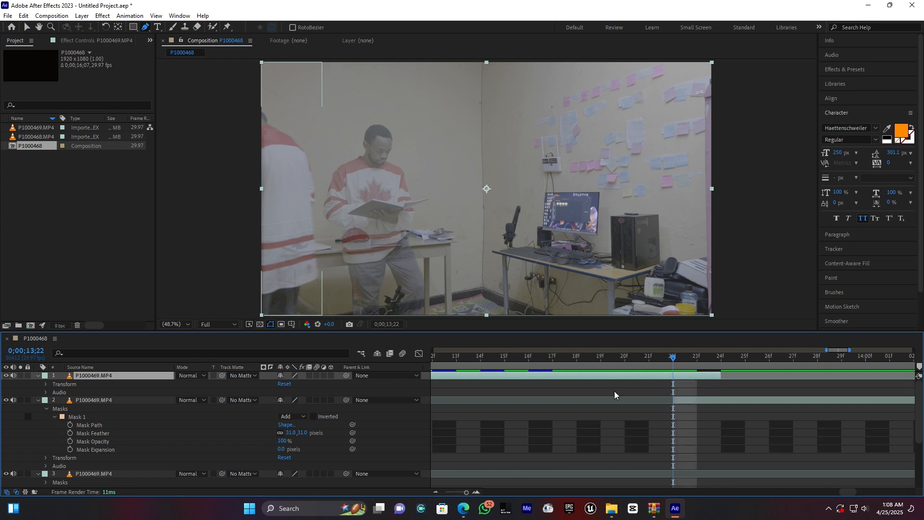
pyautogui.moveTo(720, 375); pyautogui.dragTo(680, 378)
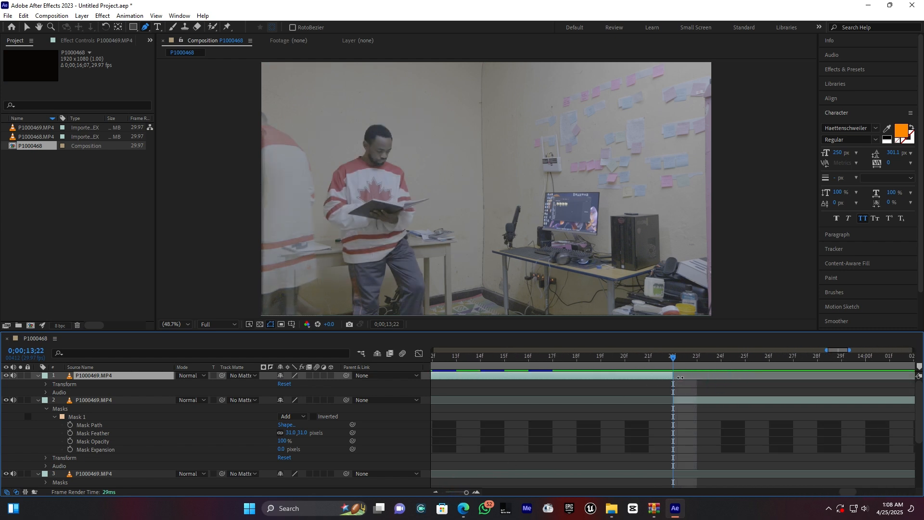
pyautogui.click(670, 357)
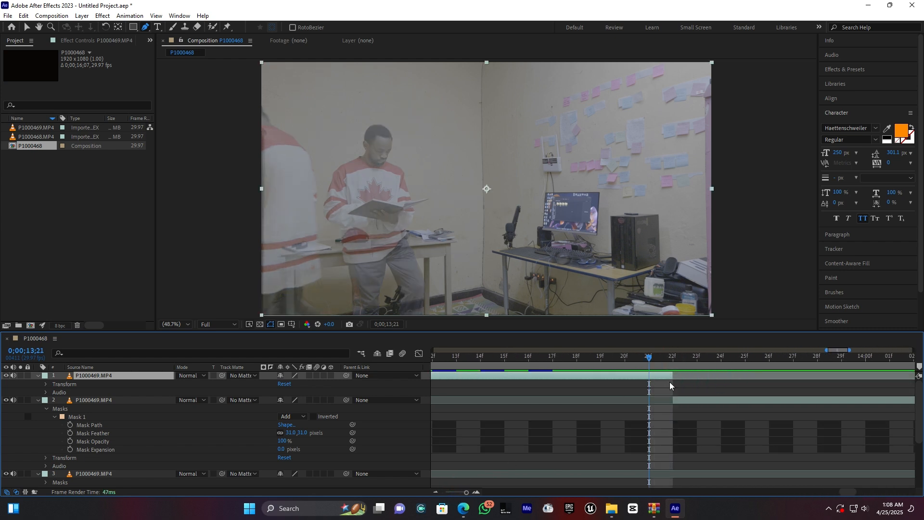
pyautogui.moveTo(466, 492); pyautogui.dragTo(445, 492)
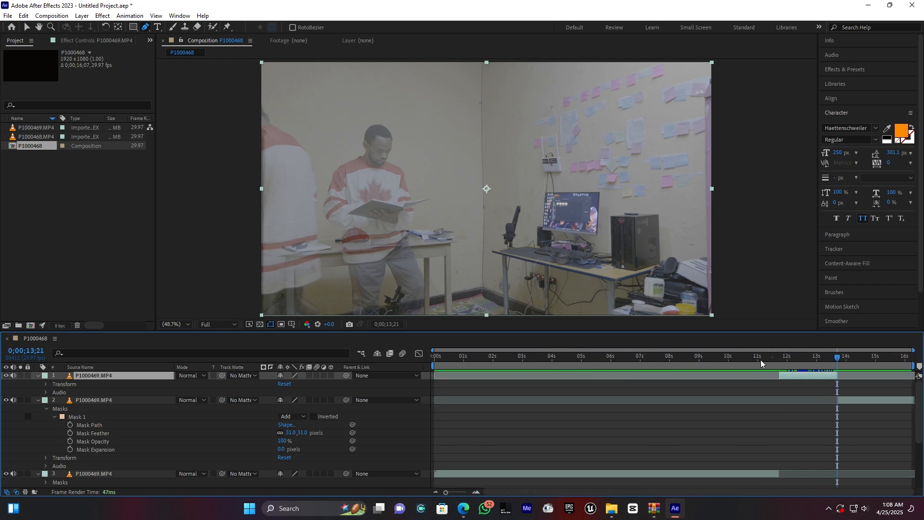
# Step: Set the Opacity of the earlier masked P1000469.MP4 segment to 100%
pyautogui.moveTo(769, 358); pyautogui.dragTo(740, 361)
pyautogui.click(713, 474)
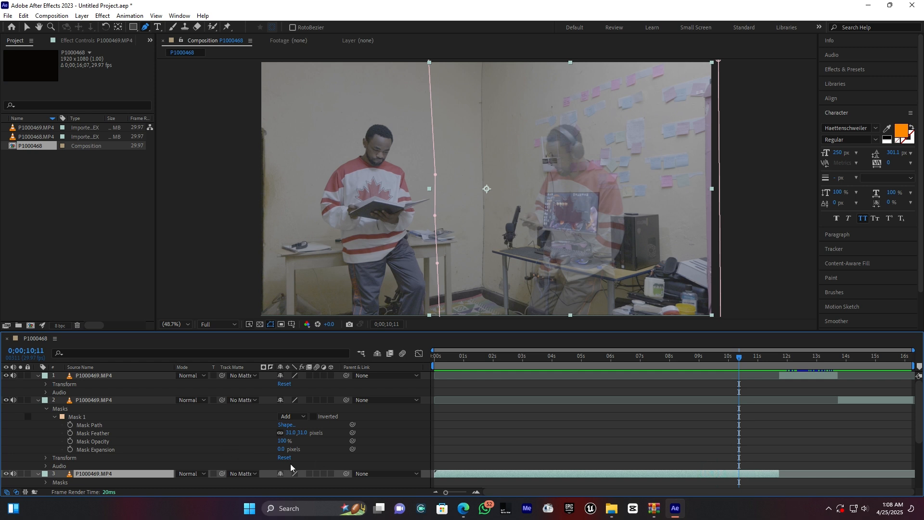
pyautogui.scroll(-3, 174, 457)
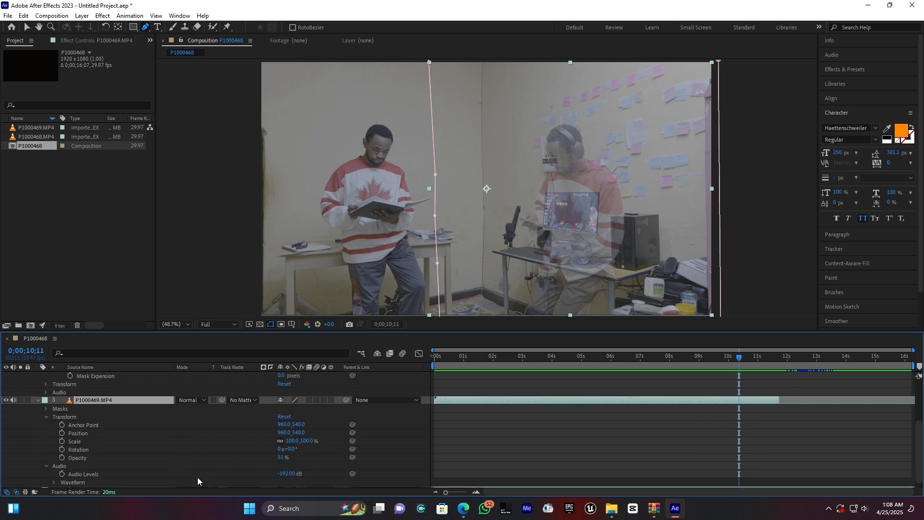
pyautogui.click(282, 462)
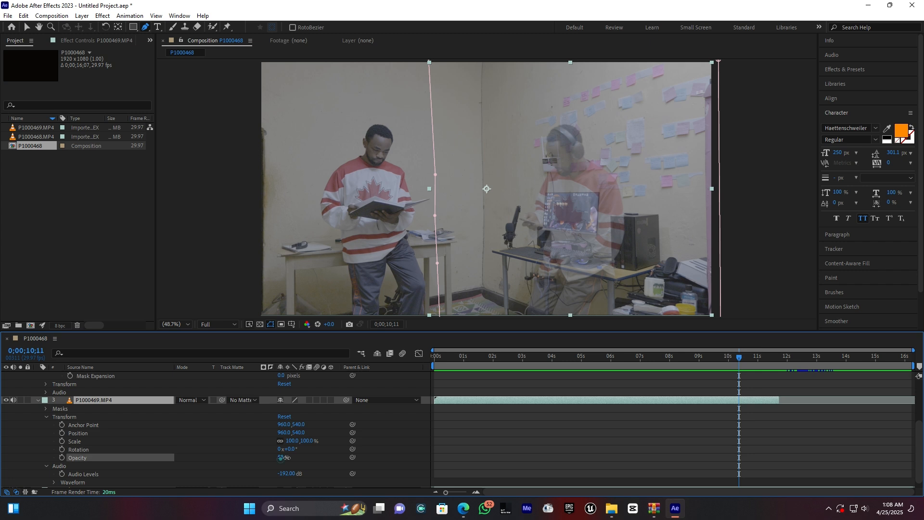
pyautogui.write('100')
pyautogui.press('Return')
pyautogui.click(521, 441)
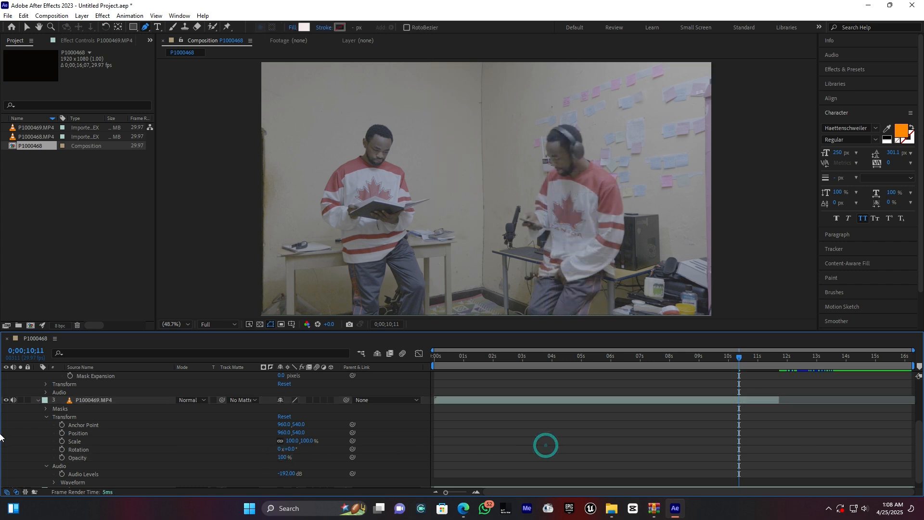
pyautogui.scroll(3, 2, 423)
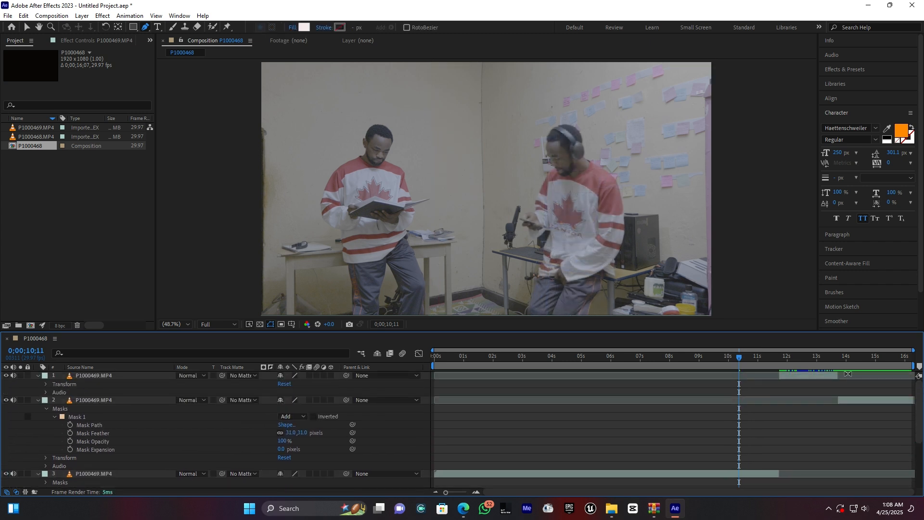
# Step: Set the Opacity of the unmasked middle P1000469.MP4 segment to 100%
pyautogui.moveTo(776, 363); pyautogui.dragTo(810, 365)
pyautogui.click(802, 376)
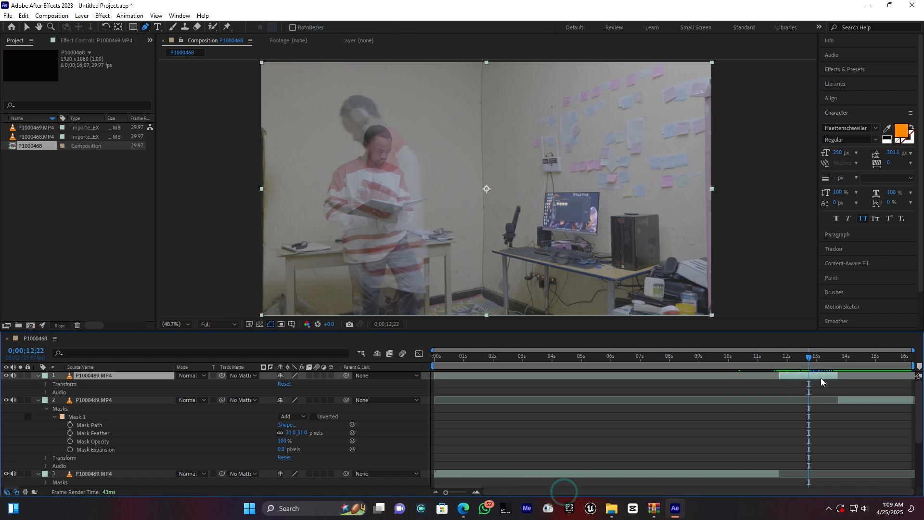
pyautogui.click(45, 384)
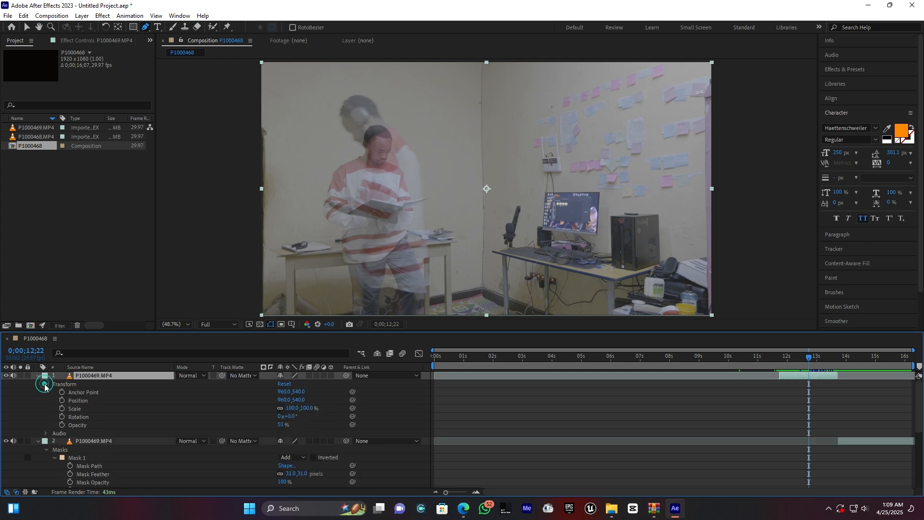
pyautogui.moveTo(283, 425); pyautogui.dragTo(369, 425)
# Step: Set the Opacity of the later masked P1000469.MP4 segment to 100%
pyautogui.moveTo(828, 357); pyautogui.dragTo(859, 362)
pyautogui.click(872, 442)
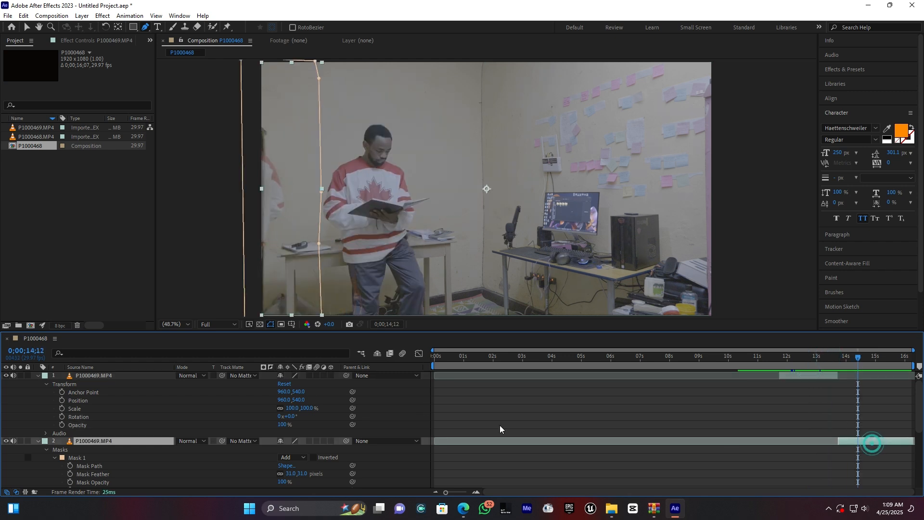
pyautogui.scroll(-3, 102, 464)
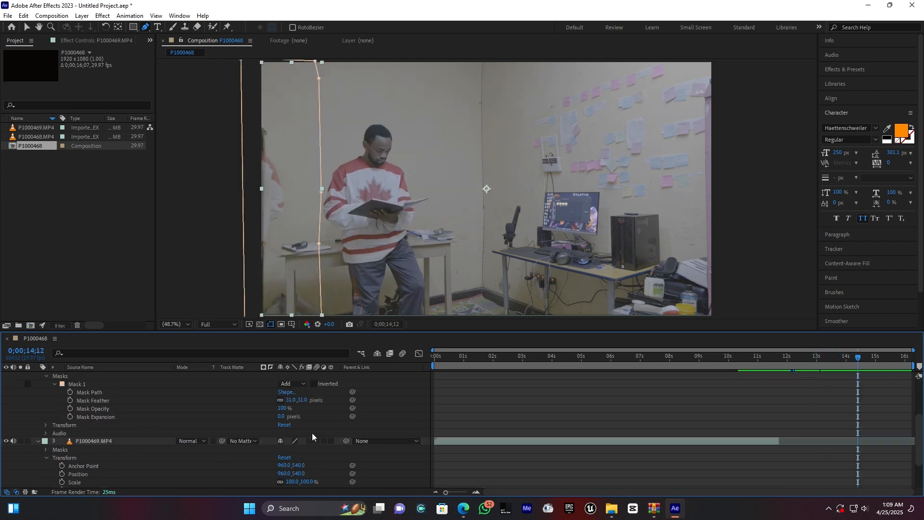
pyautogui.scroll(2, 285, 441)
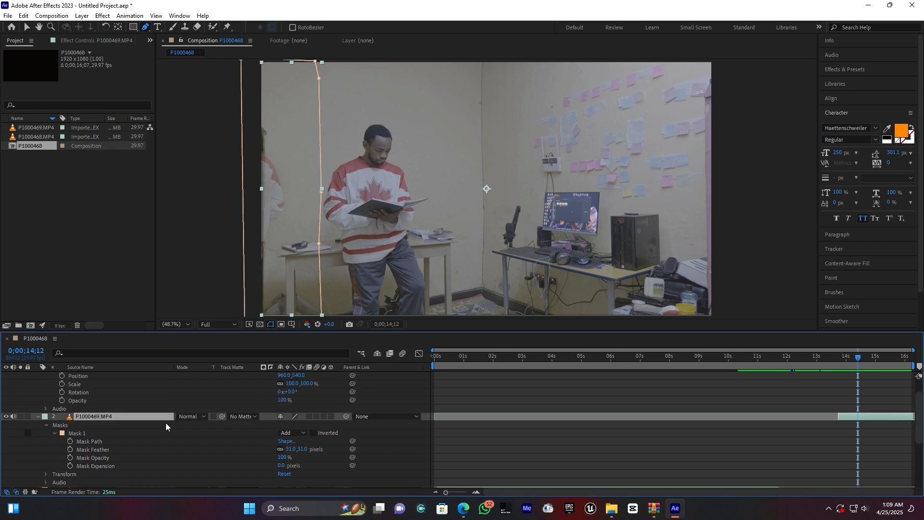
pyautogui.click(46, 425)
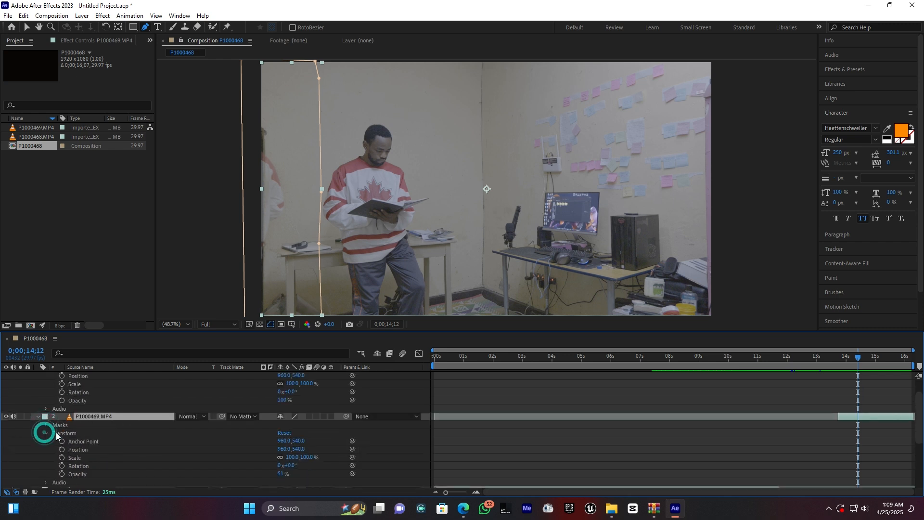
pyautogui.click(282, 475)
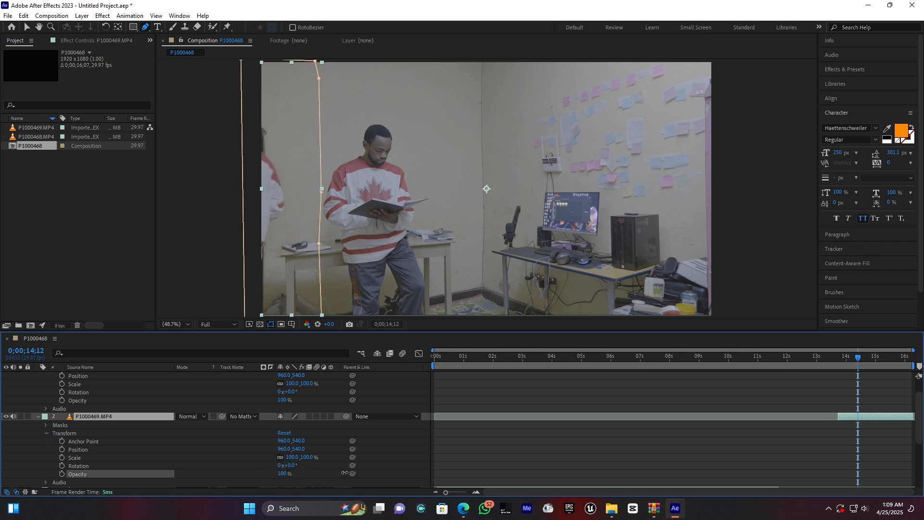
pyautogui.click(599, 453)
# Step: Scrub between 0;00;11;14 and 0;00;13;29 to examine how the walking figure passes the man reading across the three segments
pyautogui.moveTo(777, 358)
pyautogui.mouseDown()
pyautogui.moveTo(742, 364)
pyautogui.moveTo(772, 363)
pyautogui.mouseUp()
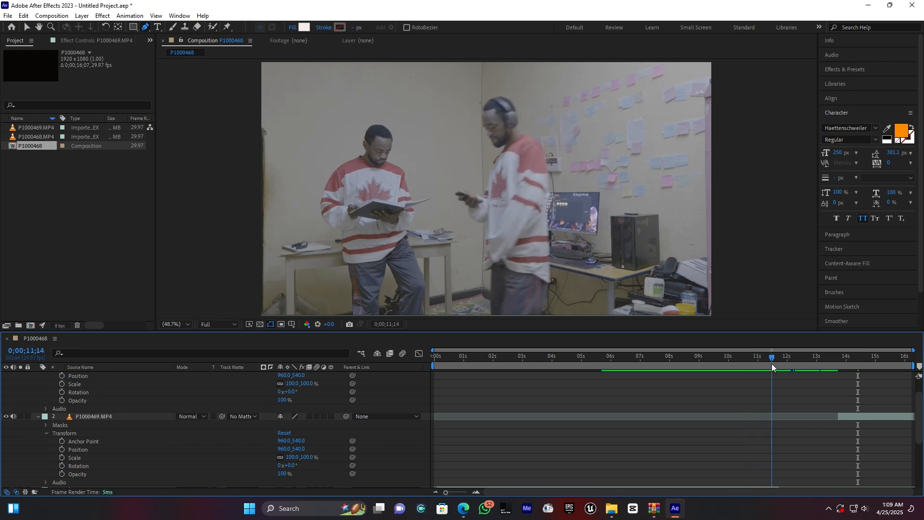
pyautogui.moveTo(780, 358); pyautogui.dragTo(846, 358)
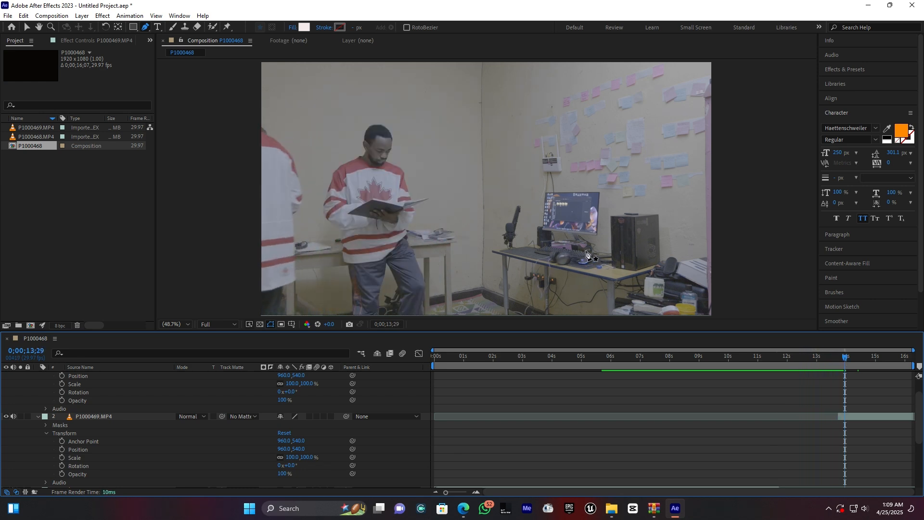
pyautogui.scroll(3, 914, 412)
pyautogui.click(819, 357)
pyautogui.moveTo(818, 357); pyautogui.dragTo(813, 357)
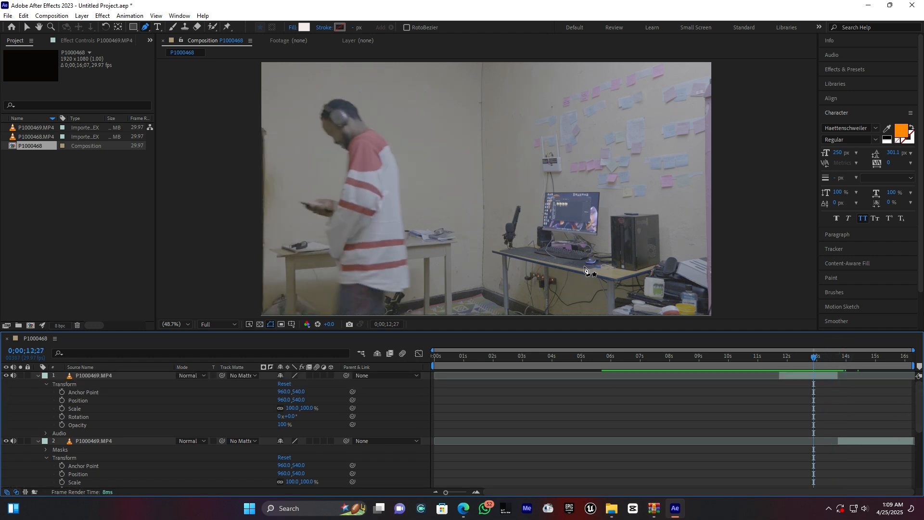
pyautogui.moveTo(815, 360)
pyautogui.mouseDown()
pyautogui.moveTo(848, 359)
pyautogui.moveTo(807, 360)
pyautogui.mouseUp()
# Step: Duplicate the middle P1000469.MP4 segment and extend the end of the copy to the end of the composition
pyautogui.click(811, 375)
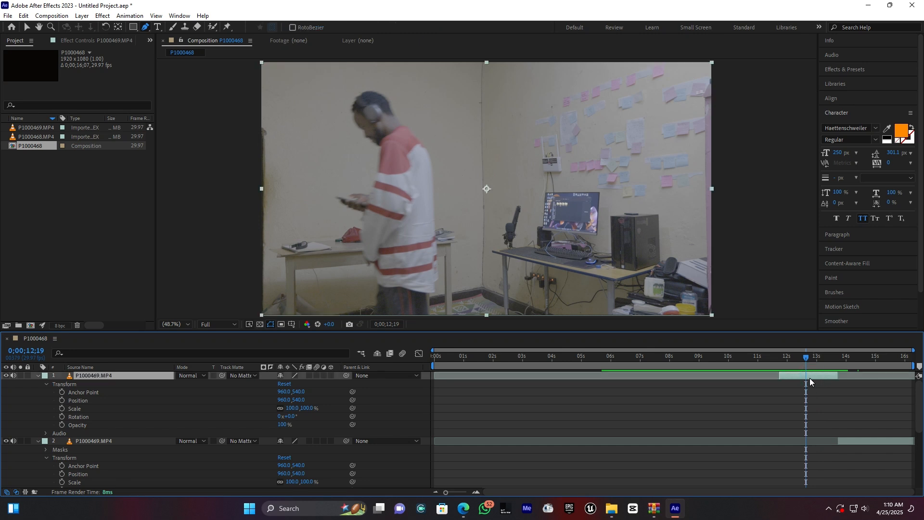
pyautogui.hotkey('ctrl', 'd')
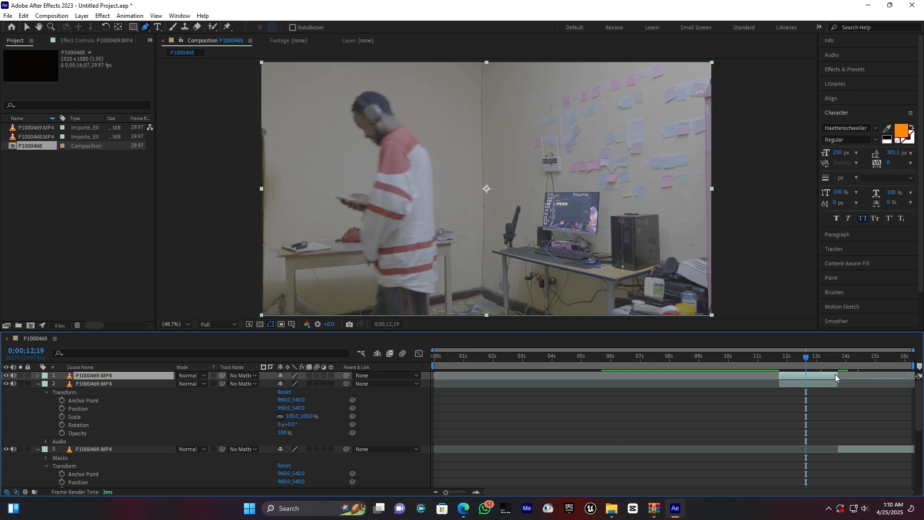
pyautogui.moveTo(840, 374); pyautogui.dragTo(917, 382)
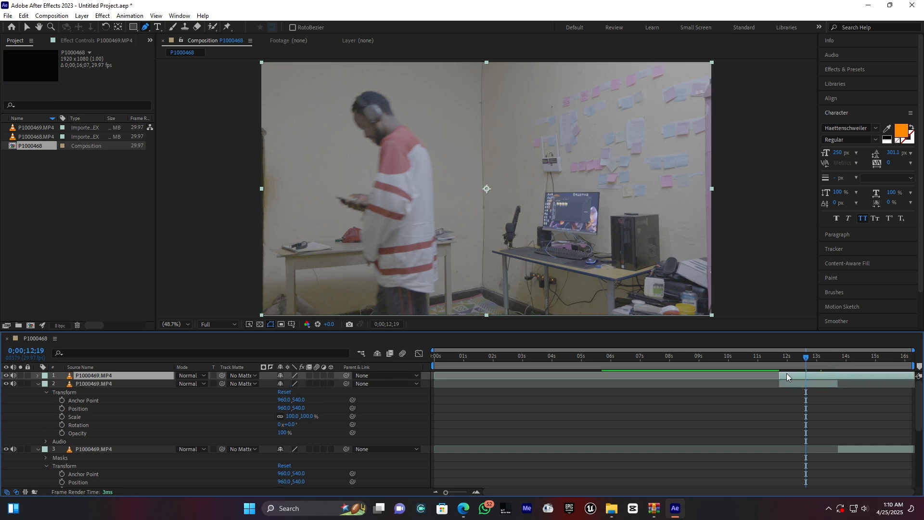
# Step: Trim the start of the top P1000469.MP4 copy to the end of the middle segment
pyautogui.moveTo(781, 377); pyautogui.dragTo(840, 377)
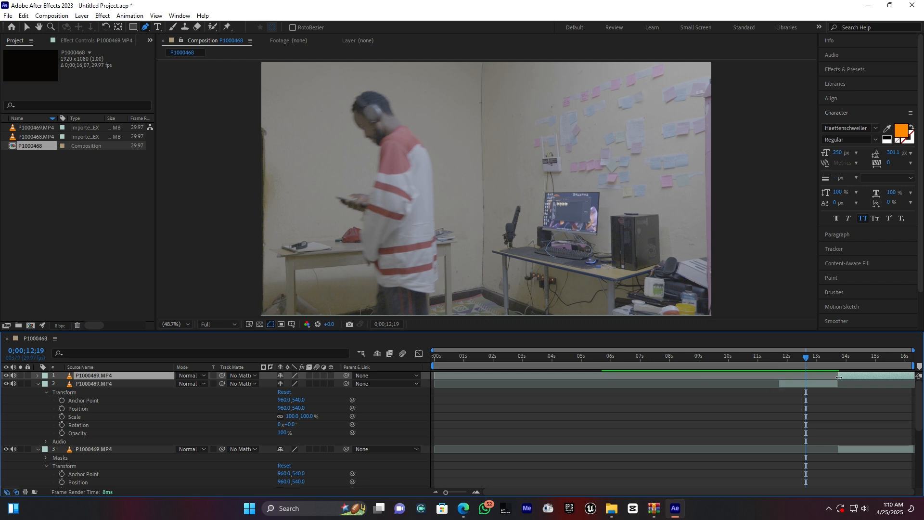
pyautogui.click(837, 358)
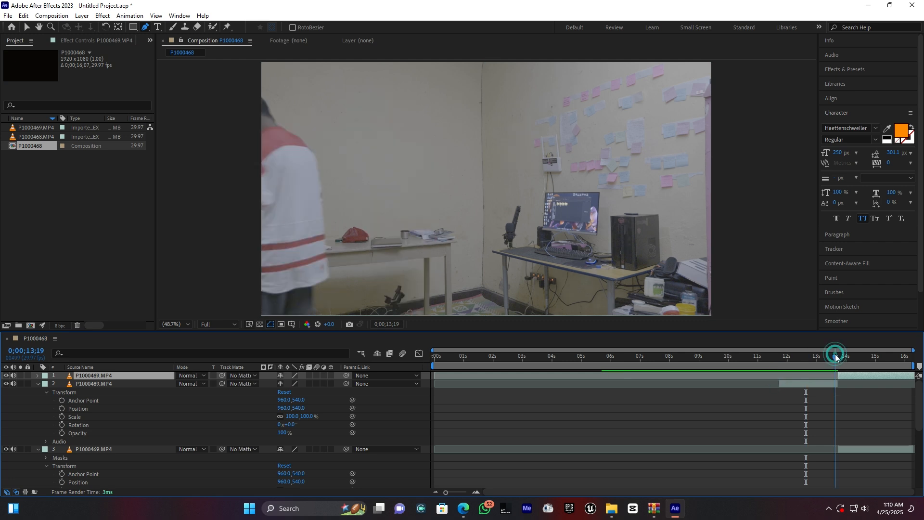
pyautogui.moveTo(447, 490); pyautogui.dragTo(463, 492)
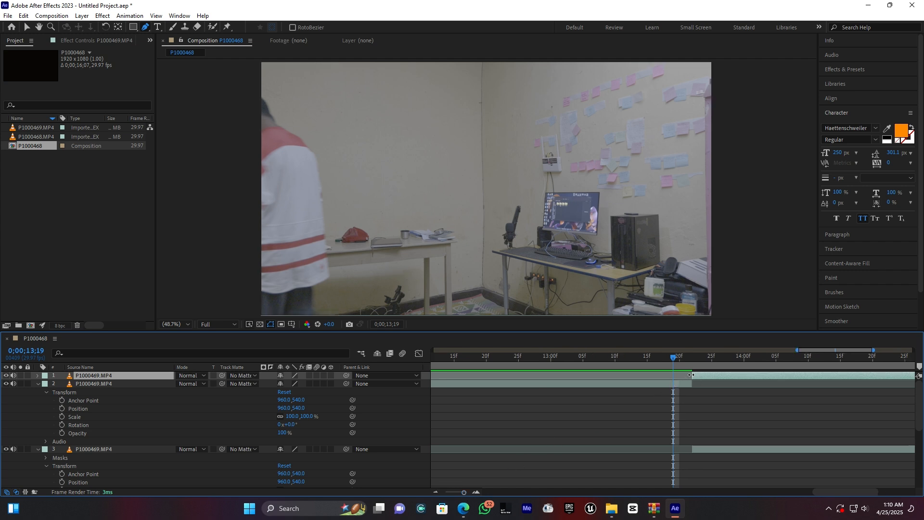
# Step: At 0;00;14;02, draw a closed Pen mask around the computer desk on the trimmed top P1000469.MP4 copy
pyautogui.moveTo(673, 362); pyautogui.dragTo(757, 362)
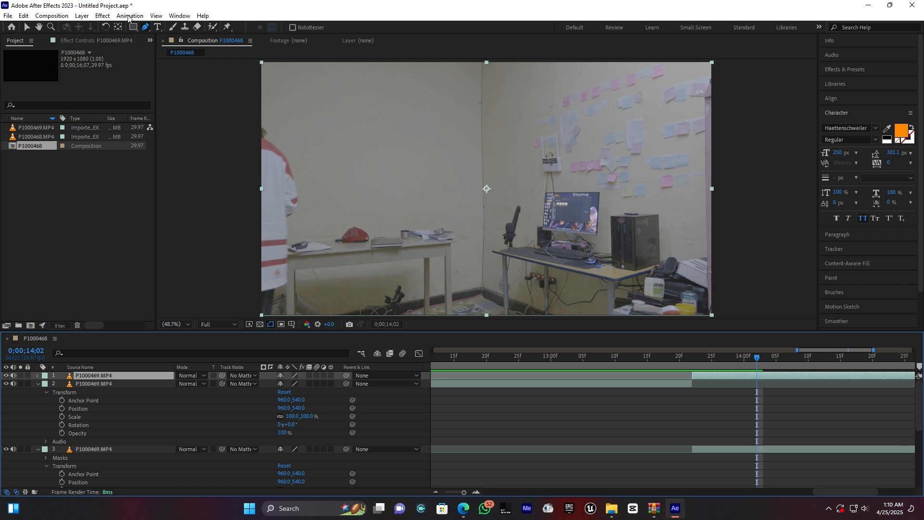
pyautogui.click(146, 28)
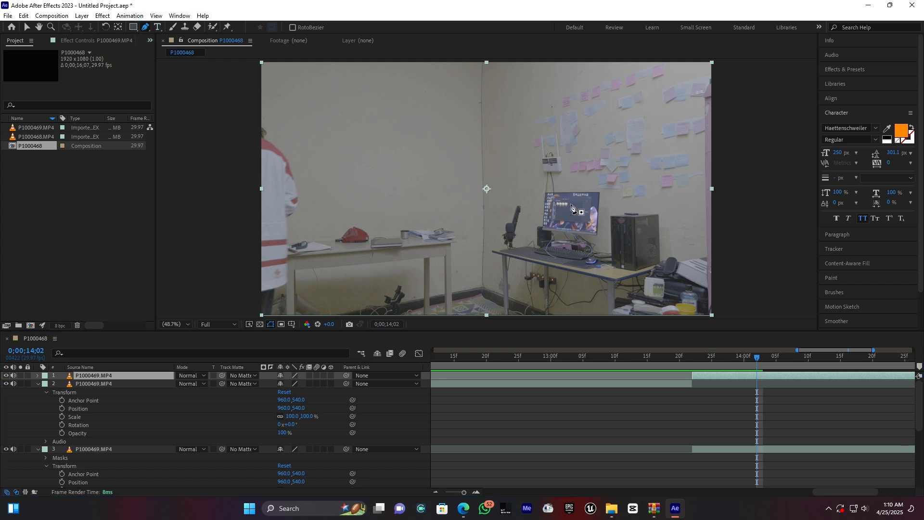
pyautogui.click(543, 178)
pyautogui.click(535, 239)
pyautogui.click(496, 246)
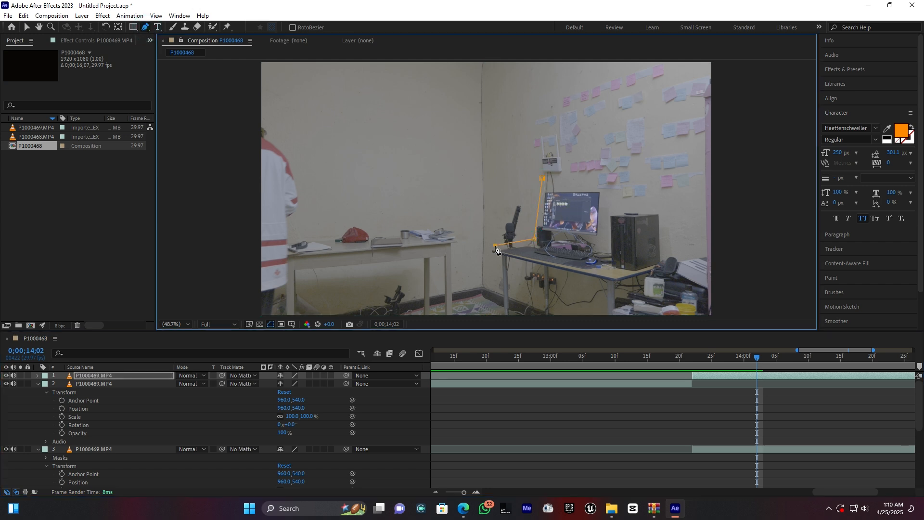
pyautogui.click(500, 271)
pyautogui.click(516, 302)
pyautogui.click(586, 316)
pyautogui.click(633, 303)
pyautogui.click(696, 261)
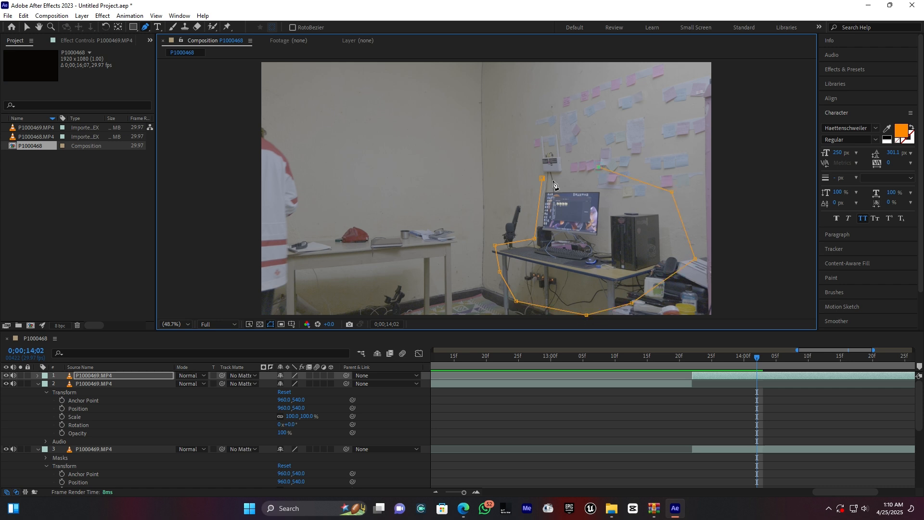
pyautogui.click(543, 179)
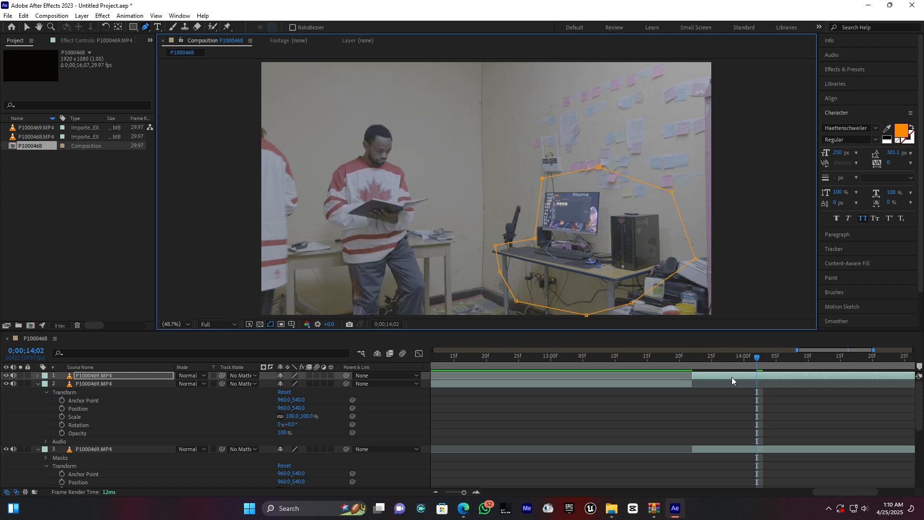
# Step: Select the middle P1000469.MP4 segment and move the playhead to its first frame at 0;00;11;22
pyautogui.moveTo(464, 493); pyautogui.dragTo(452, 493)
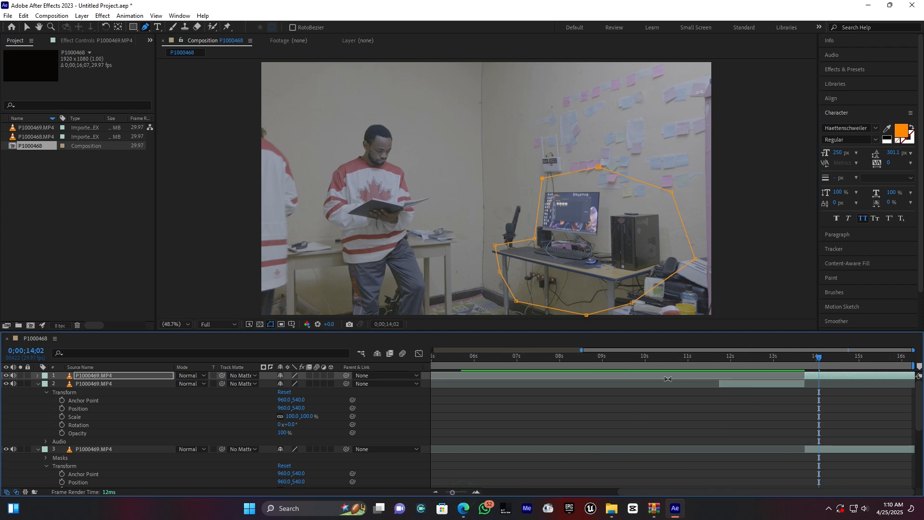
pyautogui.moveTo(657, 360); pyautogui.dragTo(750, 359)
pyautogui.click(755, 383)
pyautogui.click(756, 384)
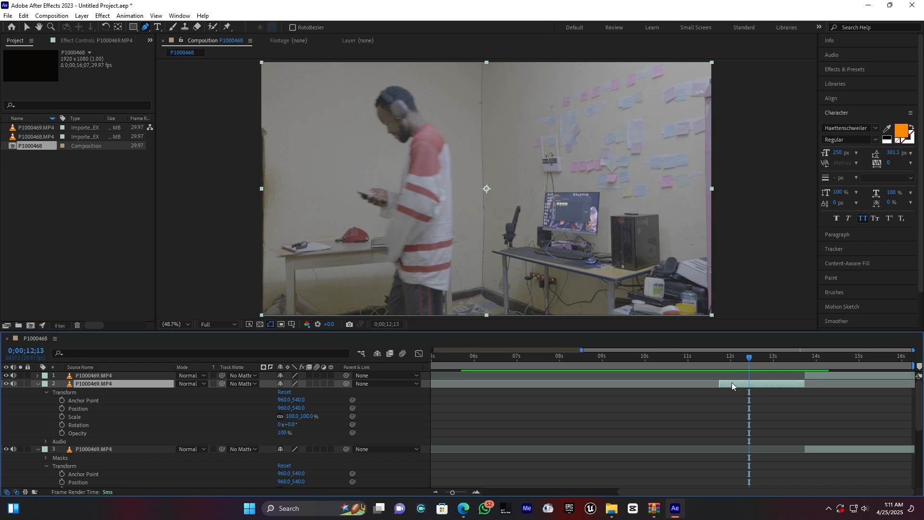
pyautogui.moveTo(749, 358); pyautogui.dragTo(721, 357)
pyautogui.moveTo(454, 493); pyautogui.dragTo(465, 494)
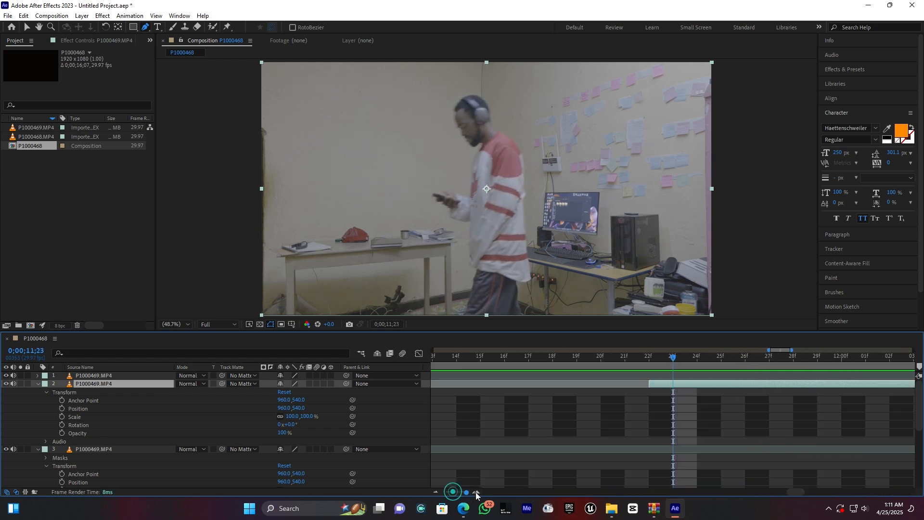
pyautogui.moveTo(676, 358); pyautogui.dragTo(653, 360)
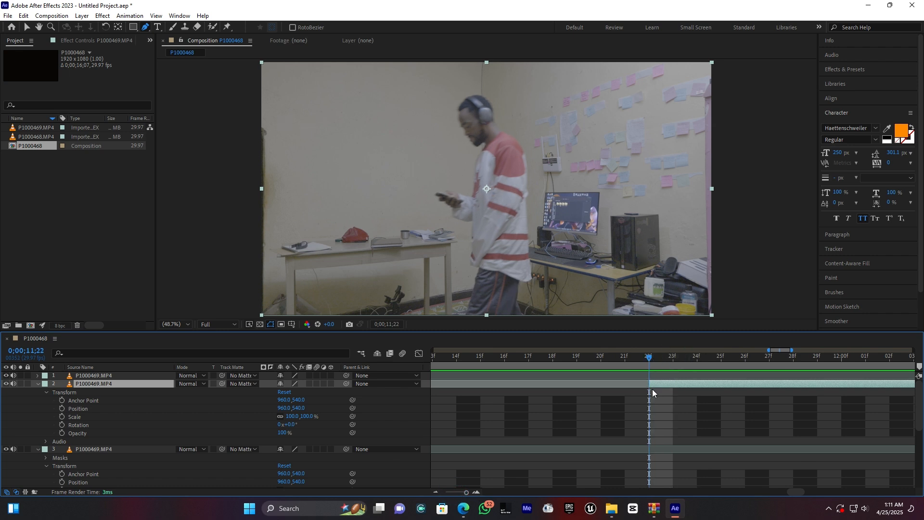
pyautogui.moveTo(467, 493); pyautogui.dragTo(446, 493)
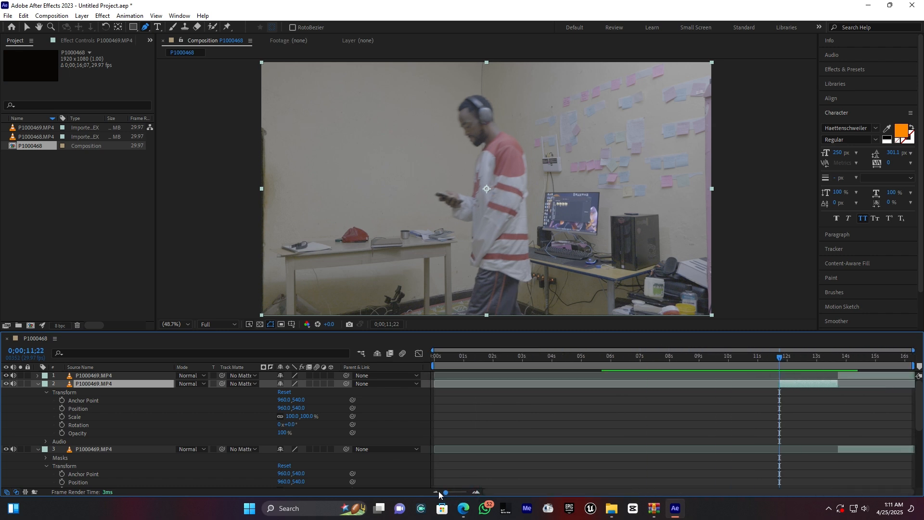
# Step: Open the middle segment for Roto Brush and paint a foreground stroke along the walking man from his legs to his head
pyautogui.click(38, 383)
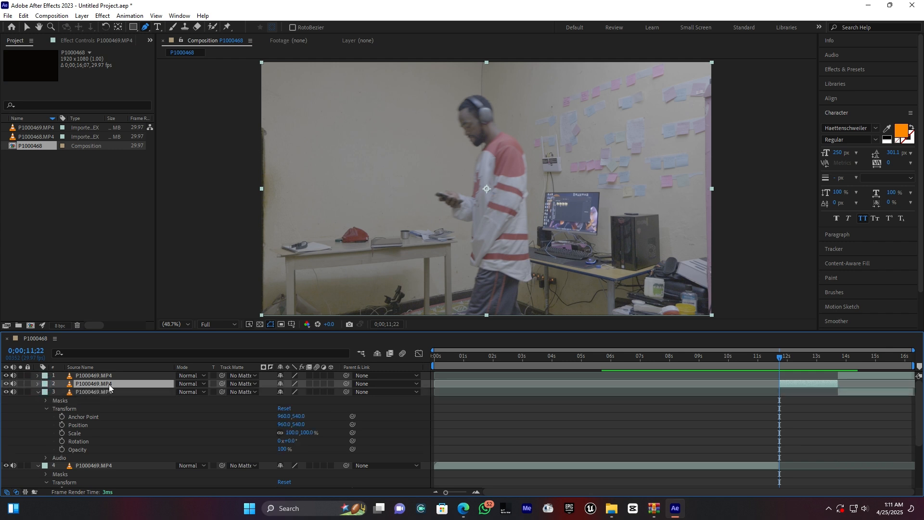
pyautogui.click(27, 27)
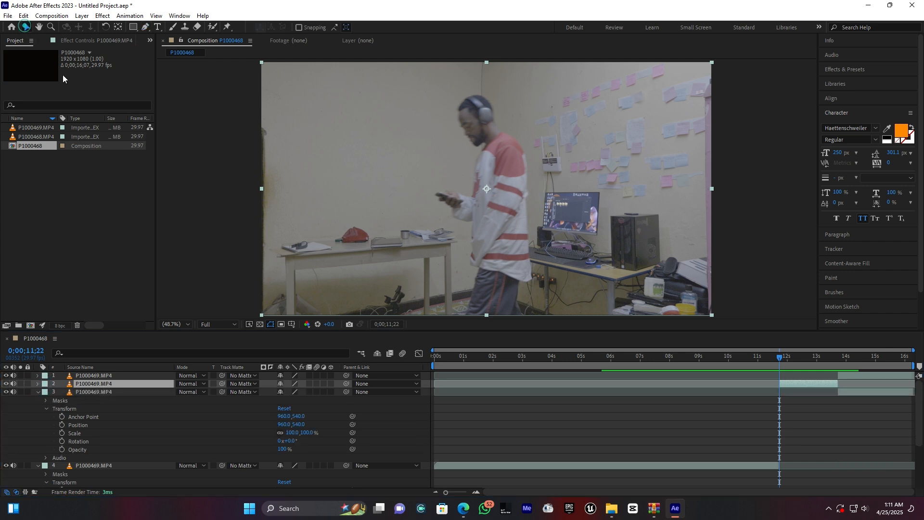
pyautogui.click(212, 28)
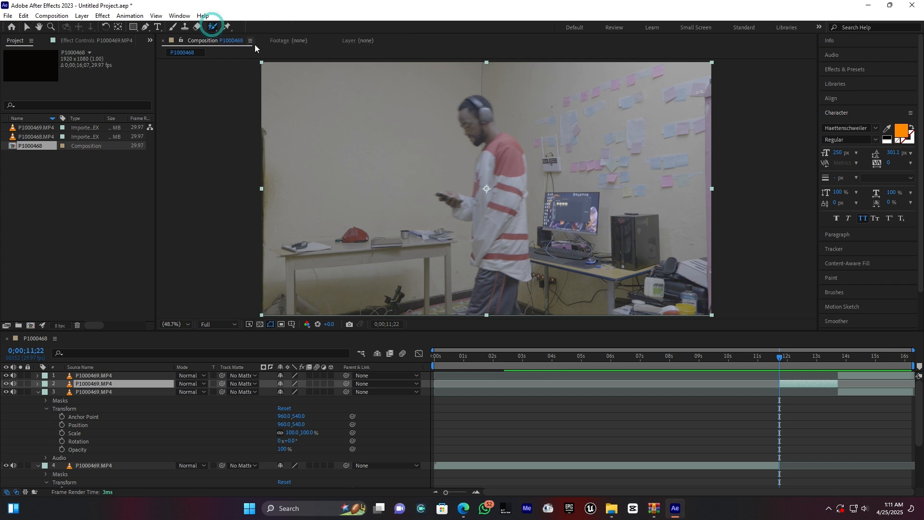
pyautogui.doubleClick(502, 179)
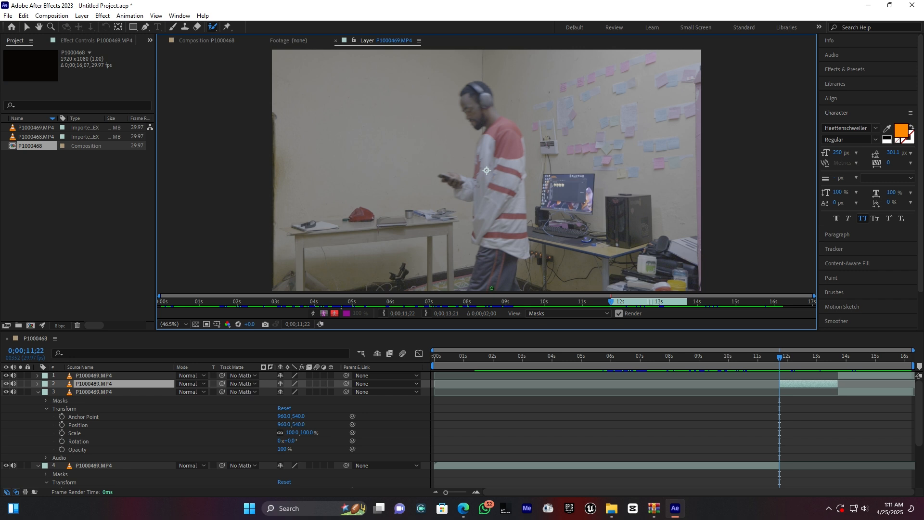
pyautogui.moveTo(490, 288); pyautogui.dragTo(494, 155)
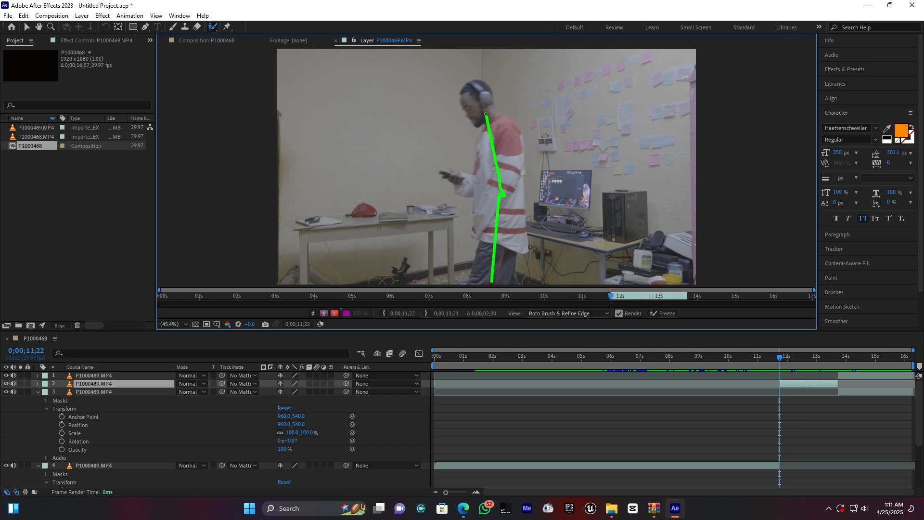
pyautogui.moveTo(486, 115); pyautogui.dragTo(484, 105)
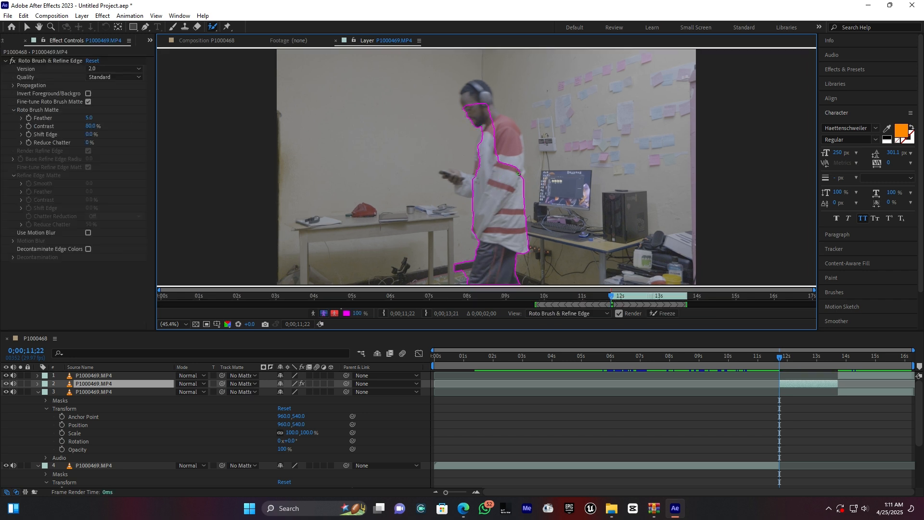
# Step: Refine the Roto Brush selection on the middle segment to include the man's whole head and body and exclude the surrounding background
pyautogui.moveTo(475, 182)
pyautogui.mouseDown()
pyautogui.moveTo(453, 176)
pyautogui.moveTo(474, 180)
pyautogui.mouseUp()
pyautogui.moveTo(503, 155); pyautogui.dragTo(476, 86)
pyautogui.moveTo(488, 94); pyautogui.dragTo(473, 83)
pyautogui.moveTo(451, 201)
pyautogui.mouseDown()
pyautogui.moveTo(443, 199)
pyautogui.moveTo(459, 213)
pyautogui.mouseUp()
pyautogui.hotkey('ctrl', 'z')
pyautogui.moveTo(459, 218); pyautogui.dragTo(453, 285)
pyautogui.moveTo(478, 172); pyautogui.dragTo(479, 172)
pyautogui.moveTo(492, 140); pyautogui.dragTo(493, 139)
pyautogui.moveTo(486, 133); pyautogui.dragTo(487, 132)
pyautogui.moveTo(471, 179); pyautogui.dragTo(472, 179)
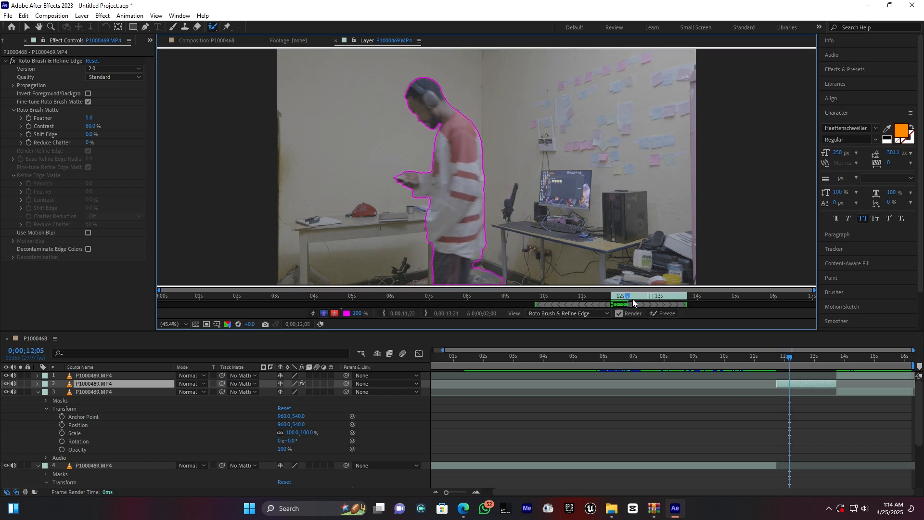
# Step: Remove the background beside the man's trouser legs from the Roto Brush selection at 0;00;12;05, 0;00;12;23 and 0;00;12;27
pyautogui.moveTo(490, 268); pyautogui.dragTo(478, 275)
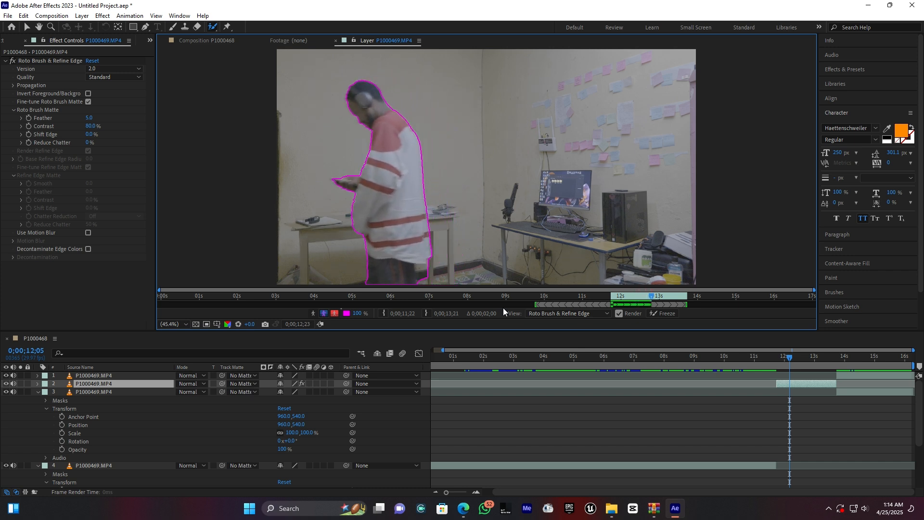
pyautogui.moveTo(426, 269); pyautogui.dragTo(422, 281)
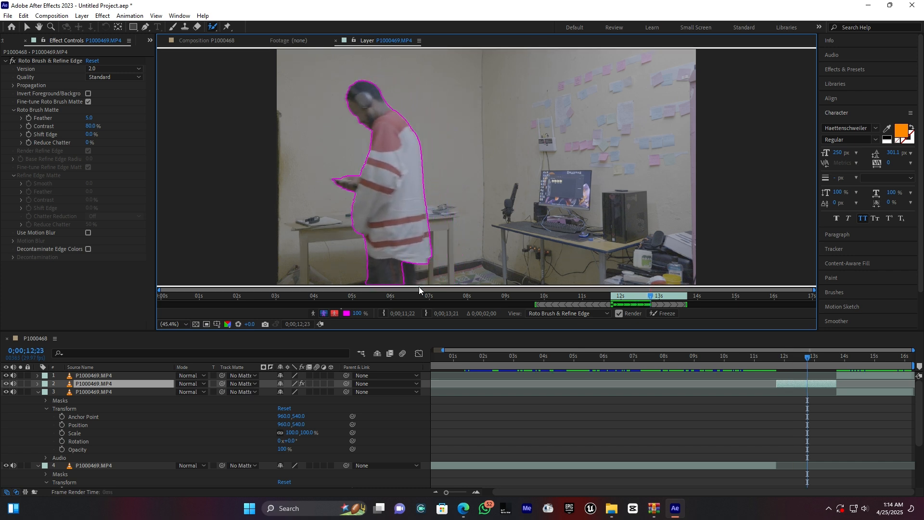
pyautogui.click(812, 356)
pyautogui.moveTo(413, 266); pyautogui.dragTo(397, 275)
# Step: Play through the middle segment to propagate the Roto Brush selection across its remaining frames
pyautogui.press('space')
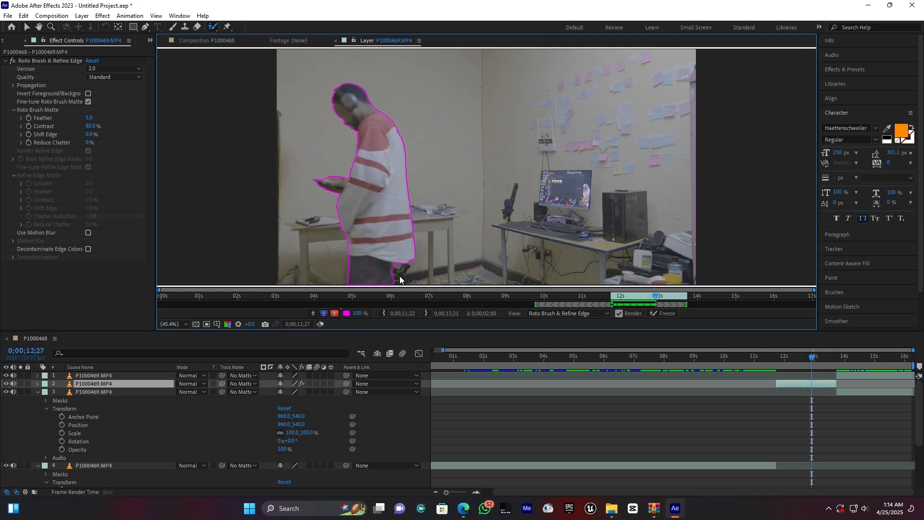
pyautogui.press('space')
pyautogui.press('space')
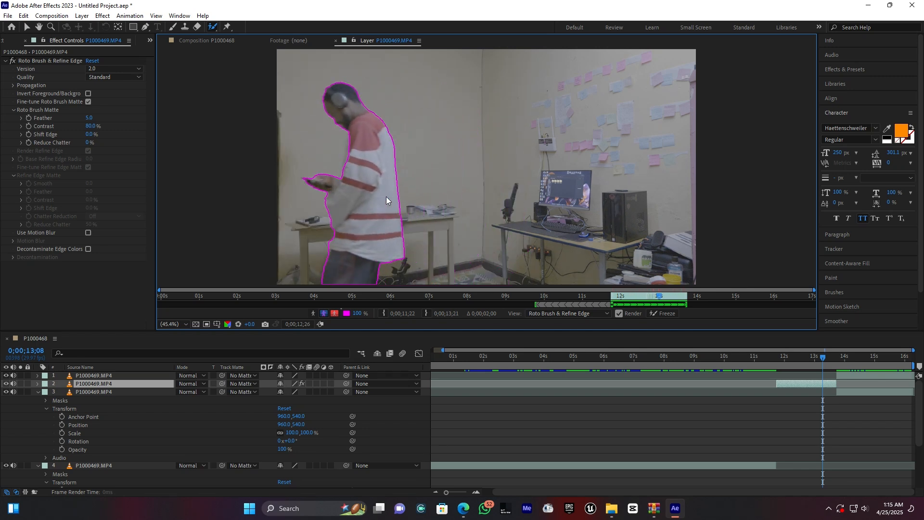
pyautogui.press('space')
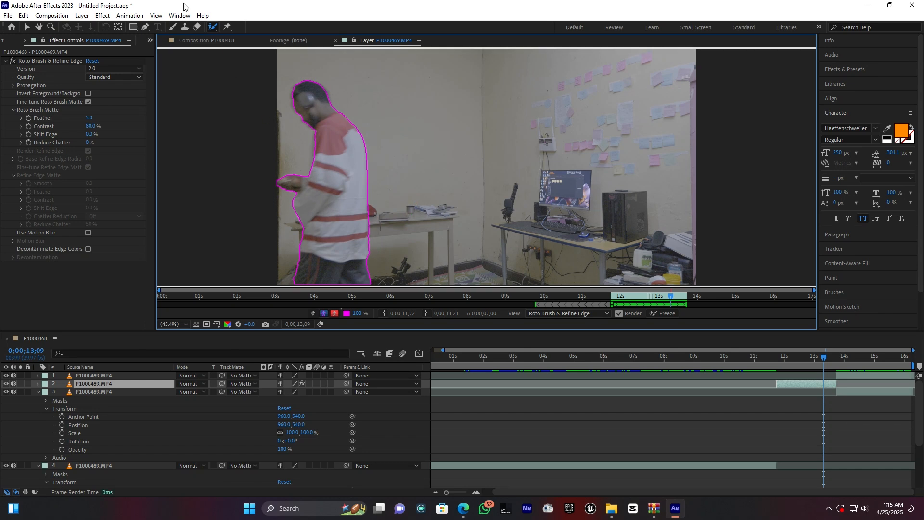
# Step: Return to the P1000468 composition and play the crossing to examine the rotoscoped man passing the reading man
pyautogui.click(197, 41)
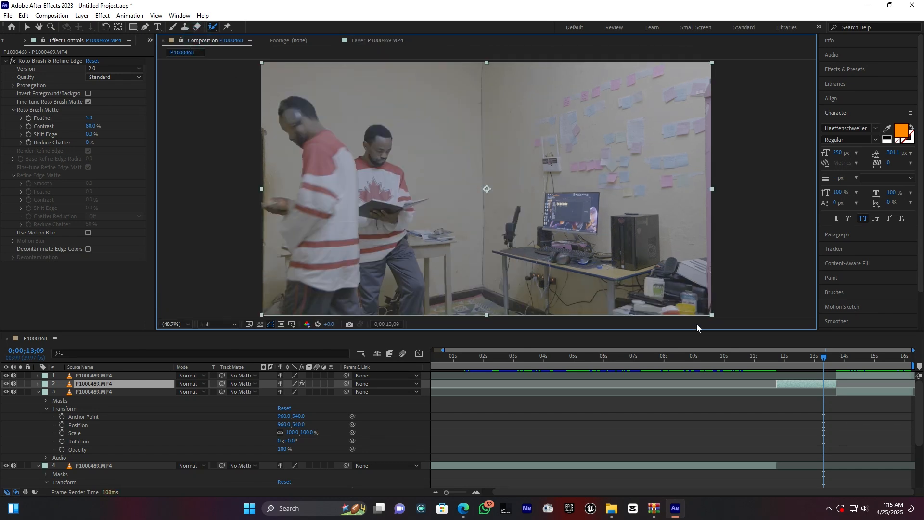
pyautogui.moveTo(785, 361); pyautogui.dragTo(738, 385)
pyautogui.press('space')
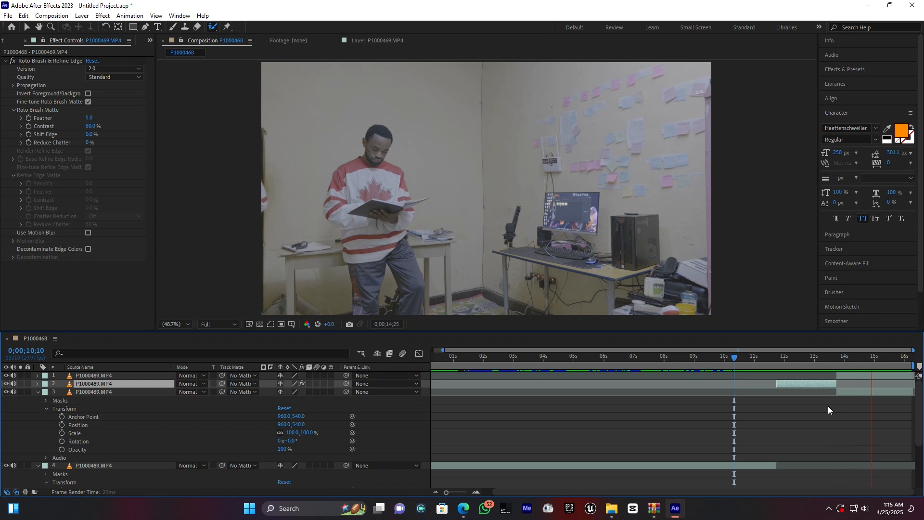
pyautogui.moveTo(832, 359); pyautogui.dragTo(744, 362)
pyautogui.press('space')
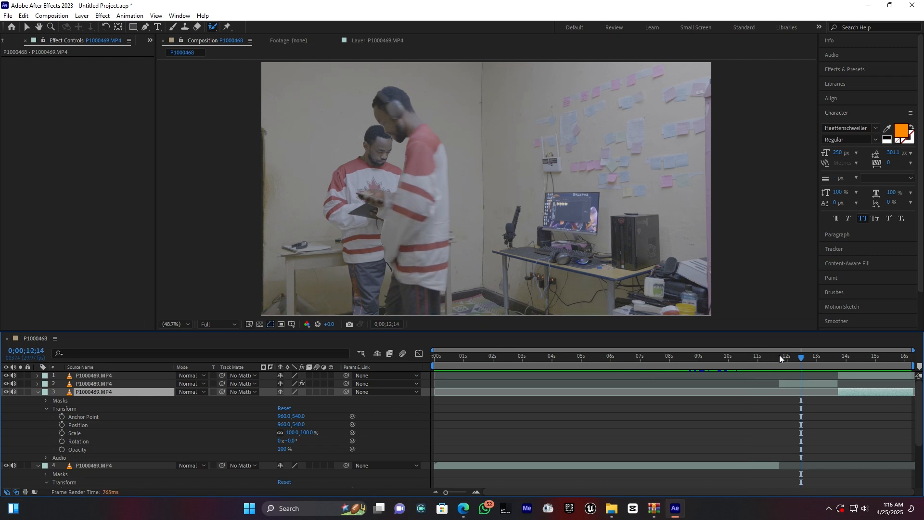
# Step: Move the rotoscoped segment to the top of the layer stack and extend the desk-masked copy's start back to that segment's start
pyautogui.moveTo(780, 355); pyautogui.dragTo(767, 357)
pyautogui.click(786, 383)
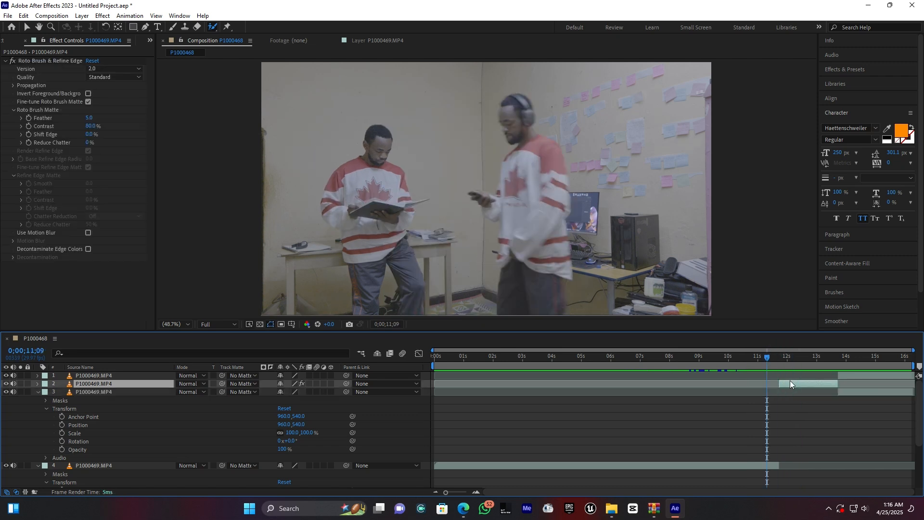
pyautogui.moveTo(98, 382); pyautogui.dragTo(101, 375)
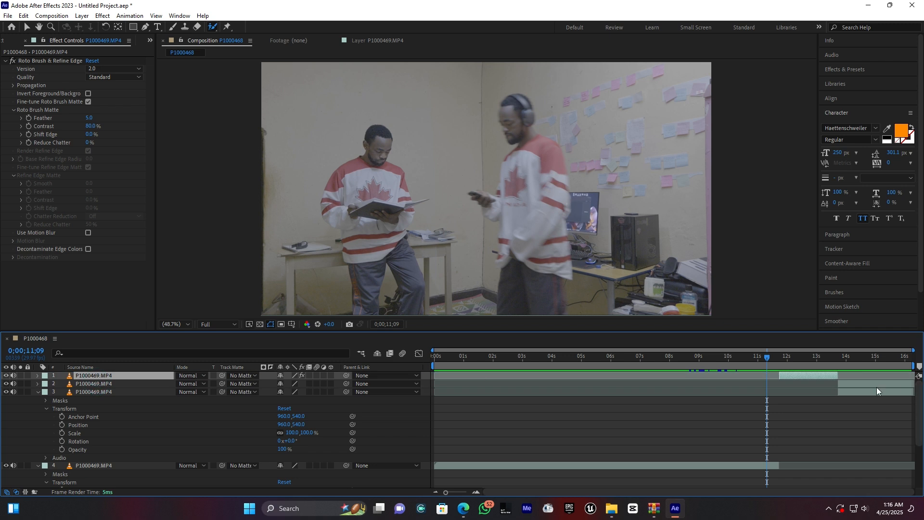
pyautogui.moveTo(838, 386); pyautogui.dragTo(648, 363)
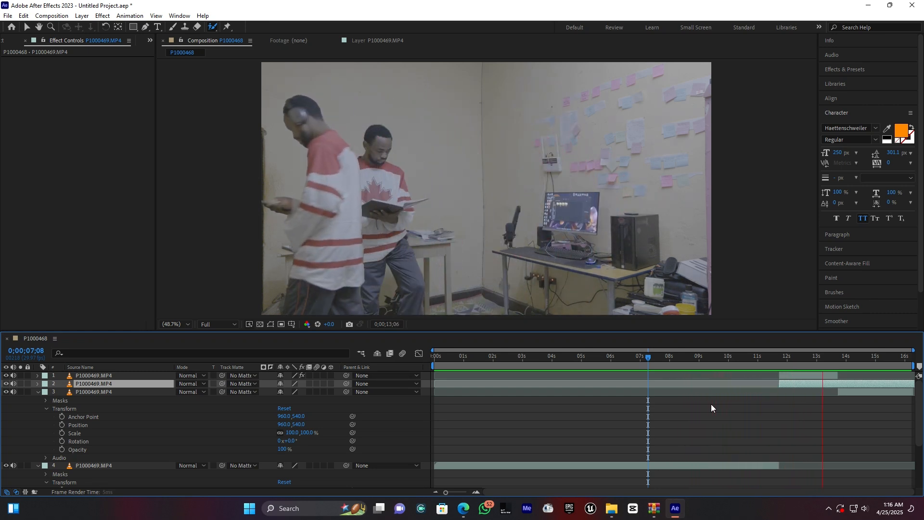
# Step: Play the composition from 0;00;00;16 and recheck the crossing around 0;00;12;19 to examine the finished clone effect
pyautogui.click(554, 357)
pyautogui.moveTo(533, 359); pyautogui.dragTo(450, 356)
pyautogui.press('space')
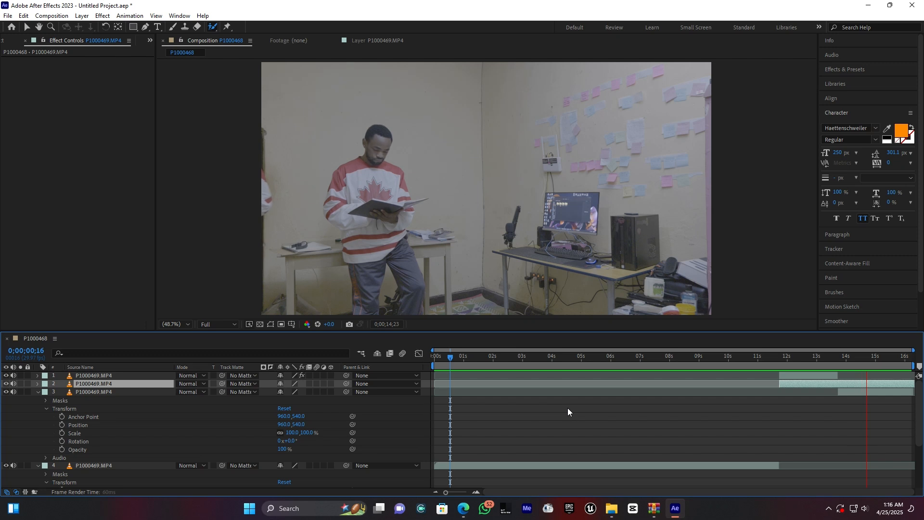
pyautogui.press('space')
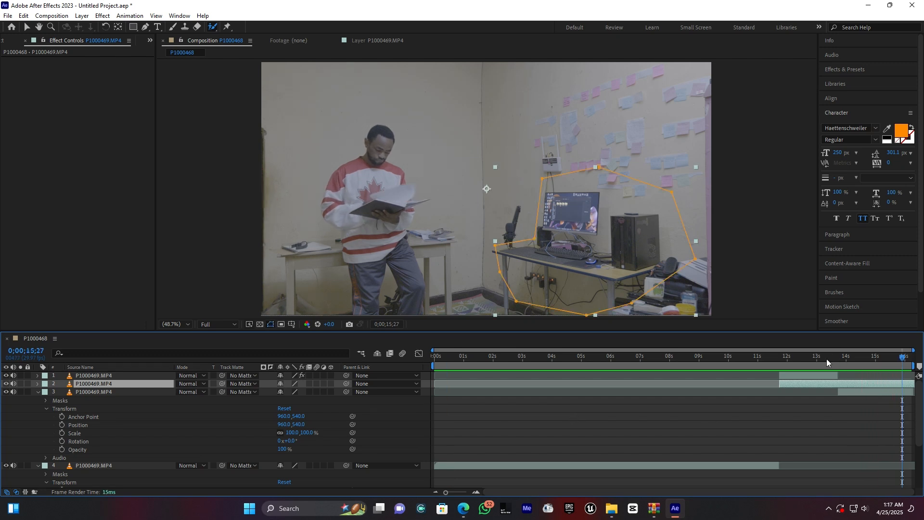
pyautogui.click(826, 359)
pyautogui.press('space')
pyautogui.press('space')
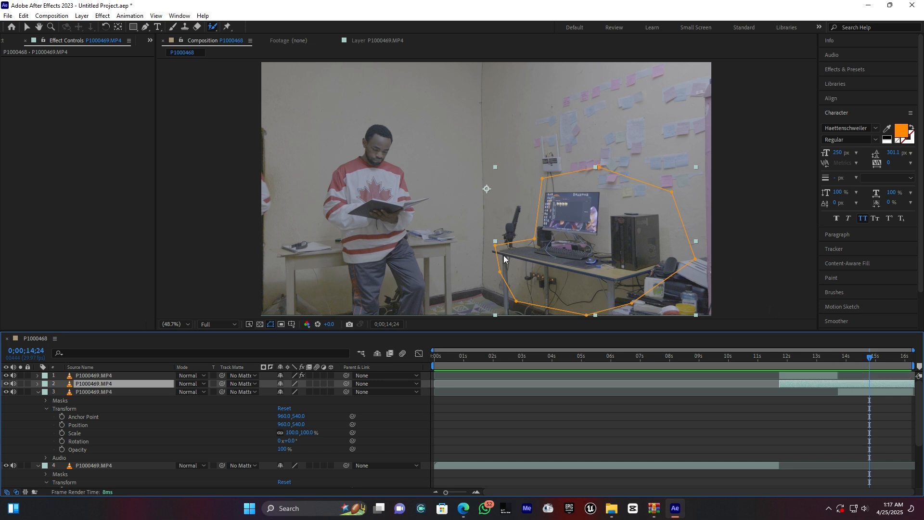
pyautogui.click(805, 359)
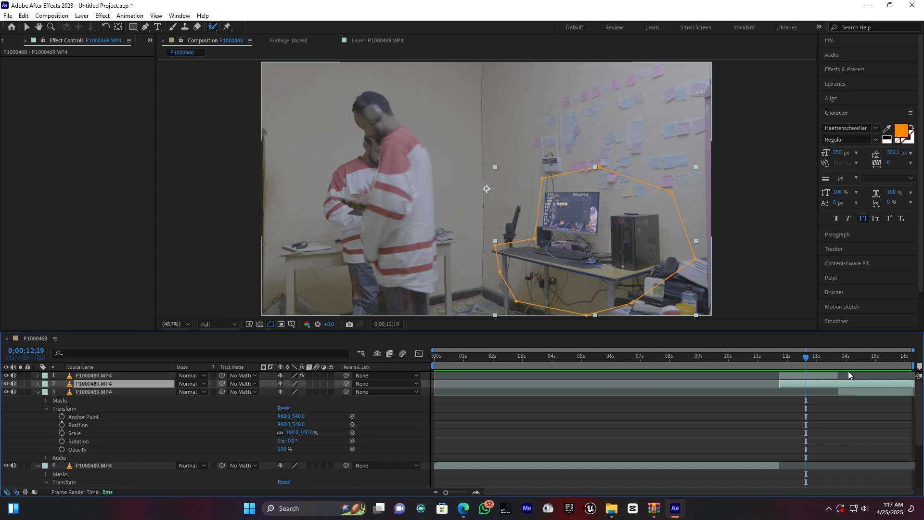
pyautogui.moveTo(841, 355); pyautogui.dragTo(793, 374)
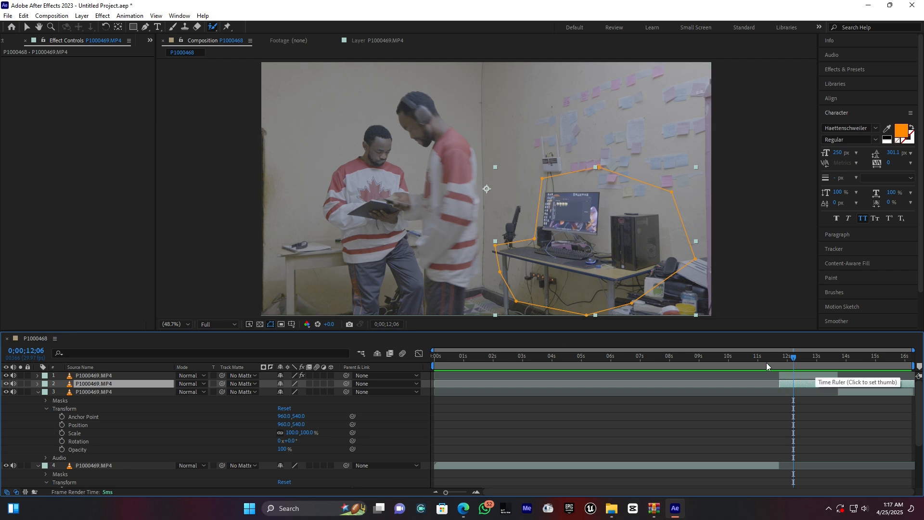
pyautogui.moveTo(768, 356); pyautogui.dragTo(661, 360)
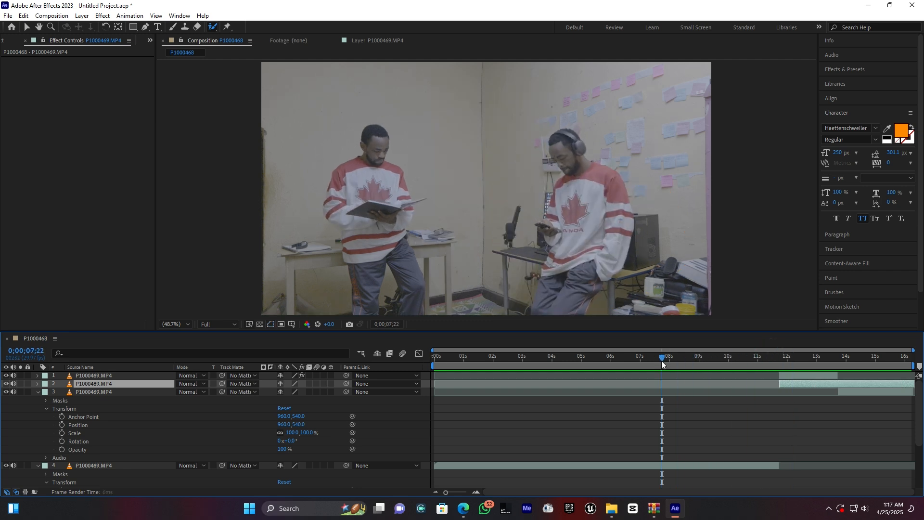
pyautogui.press('space')
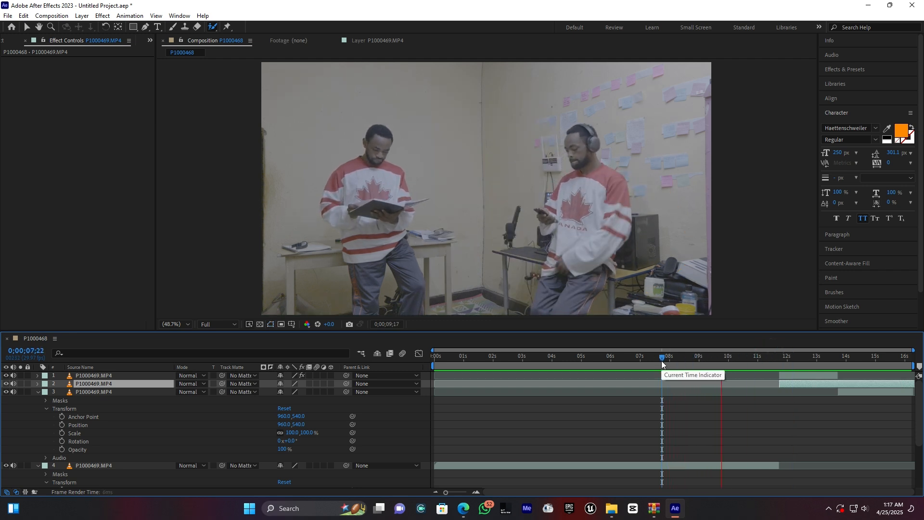